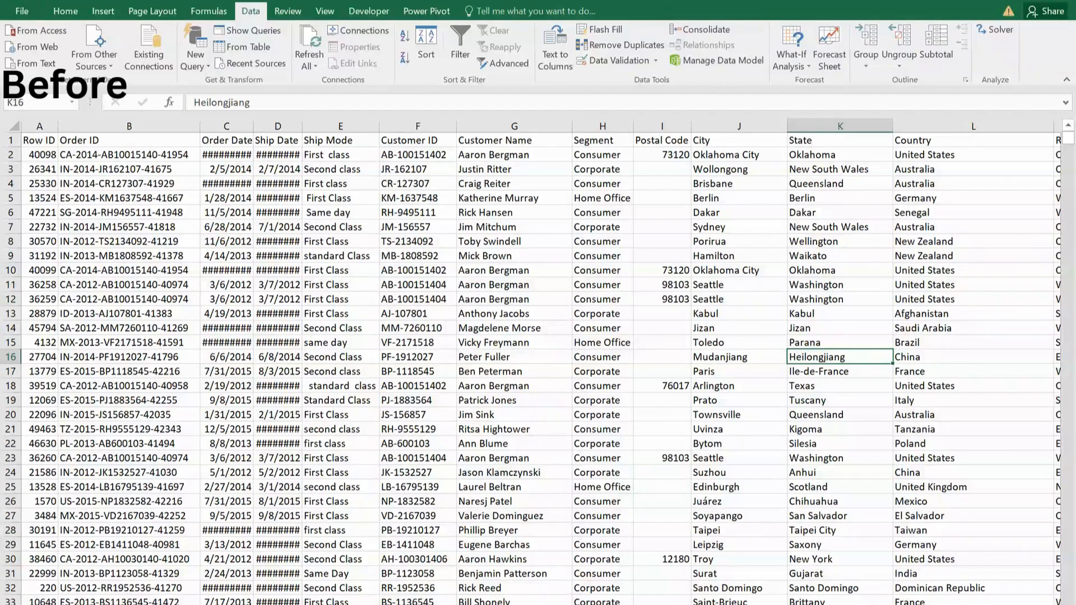
- Examine the columns of the raw orders sheet and compare them with the cleaned version of the data
{"action": "scroll", "coordinate": [540, 361], "scroll_direction": "right", "scroll_amount": 5}
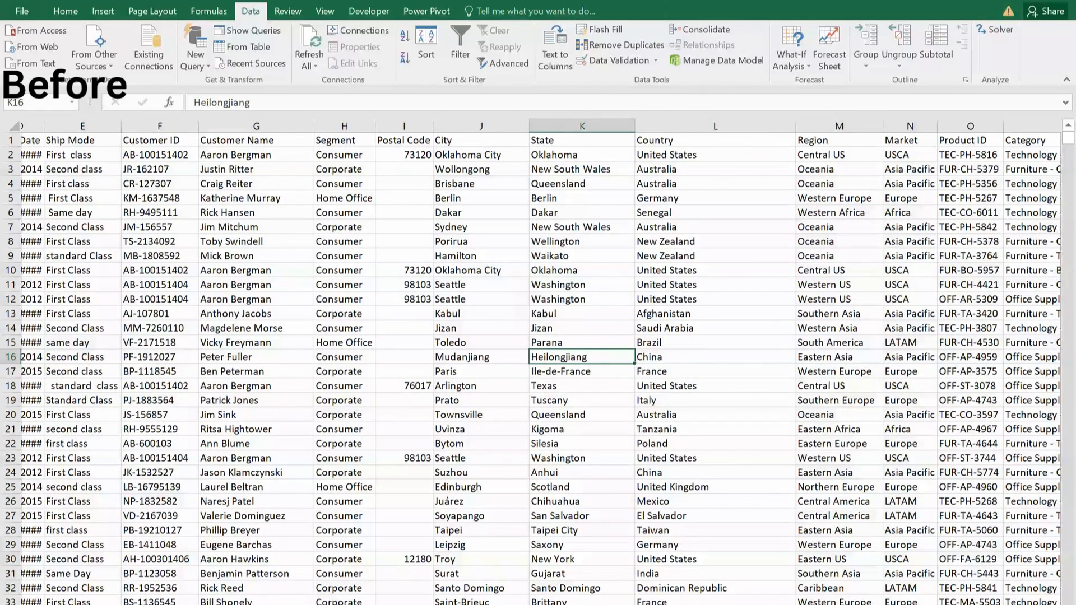
{"action": "scroll", "coordinate": [540, 362], "scroll_direction": "right", "scroll_amount": 6}
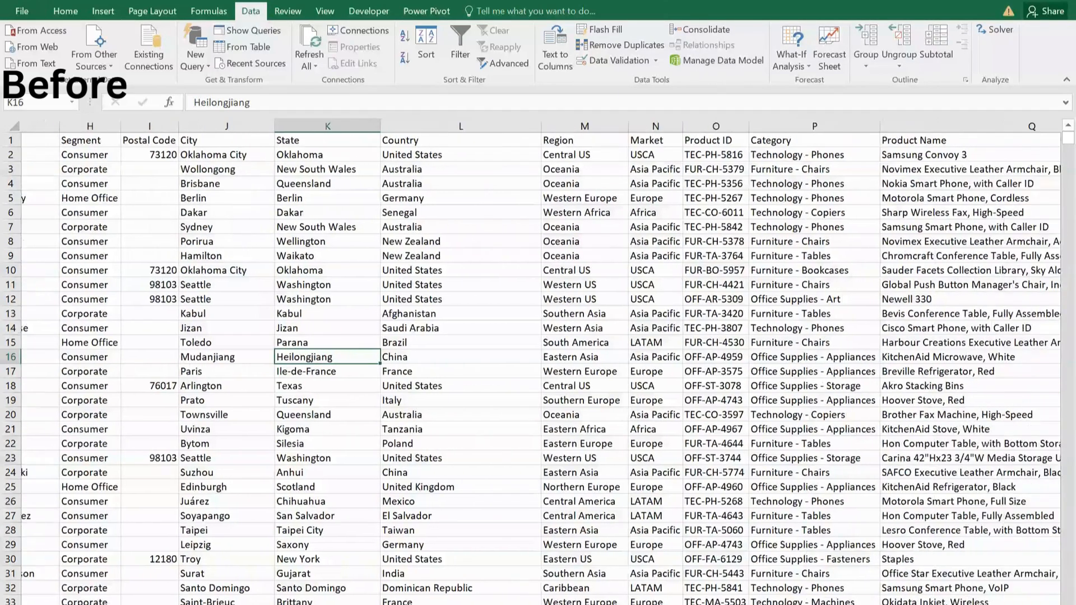
{"action": "scroll", "coordinate": [540, 362], "scroll_direction": "right", "scroll_amount": 3}
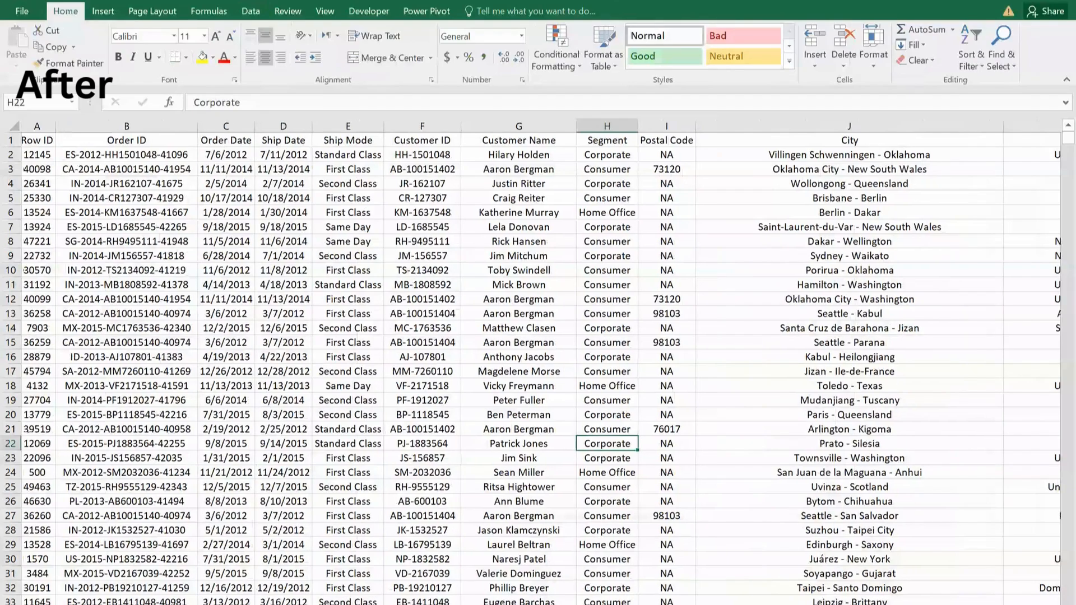
{"action": "scroll", "coordinate": [540, 362], "scroll_direction": "right", "scroll_amount": 3}
{"action": "scroll", "coordinate": [841, 600], "scroll_direction": "right", "scroll_amount": 3}
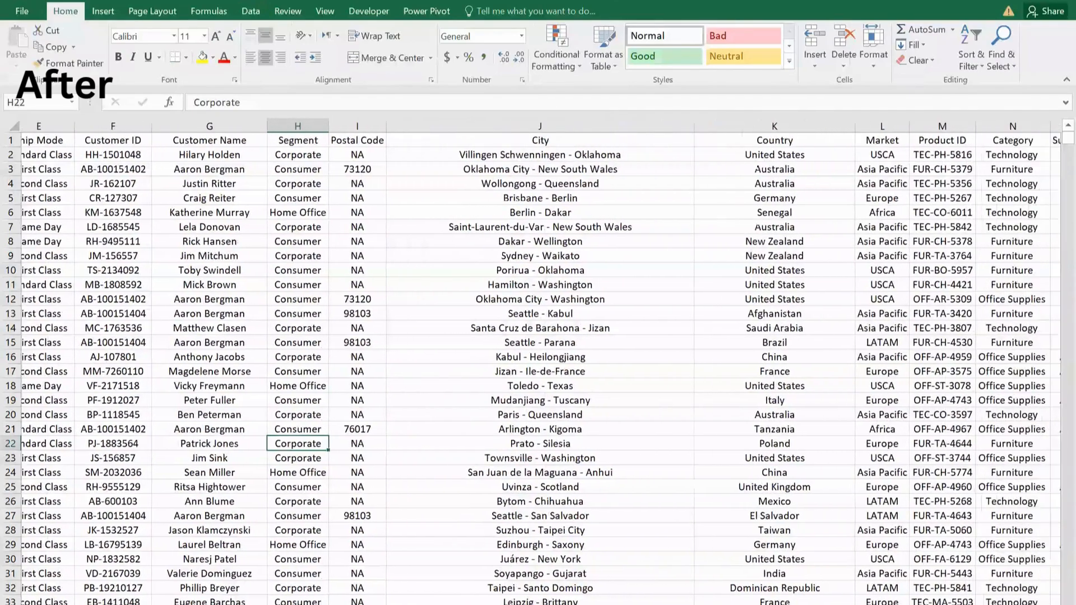
{"action": "scroll", "coordinate": [840, 600], "scroll_direction": "right", "scroll_amount": 3}
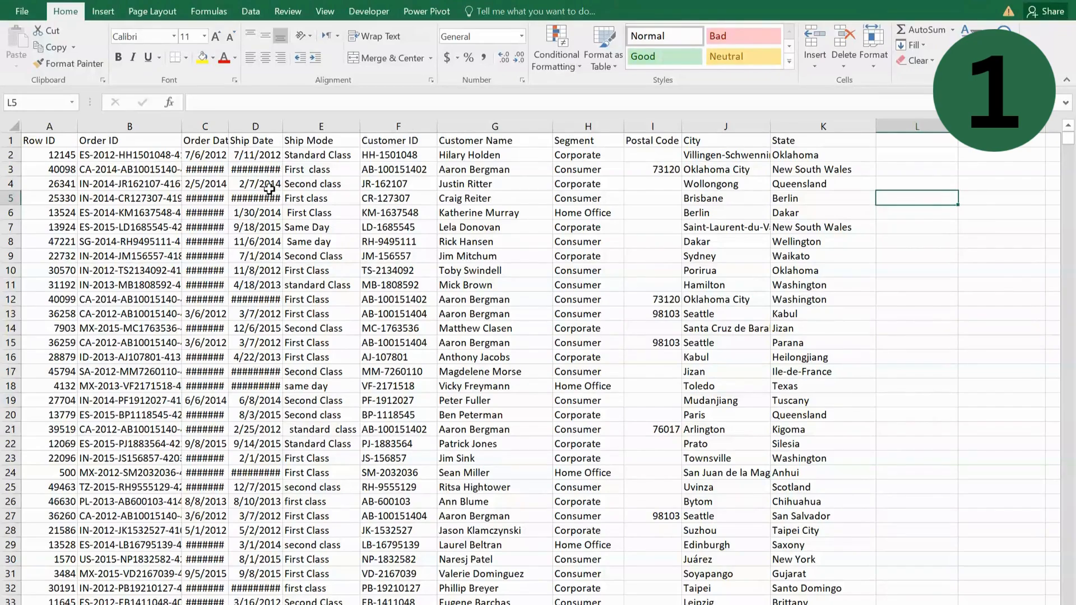
- AutoFit the row heights and column widths of the entire orders sheet
{"action": "key", "text": "ctrl+a"}
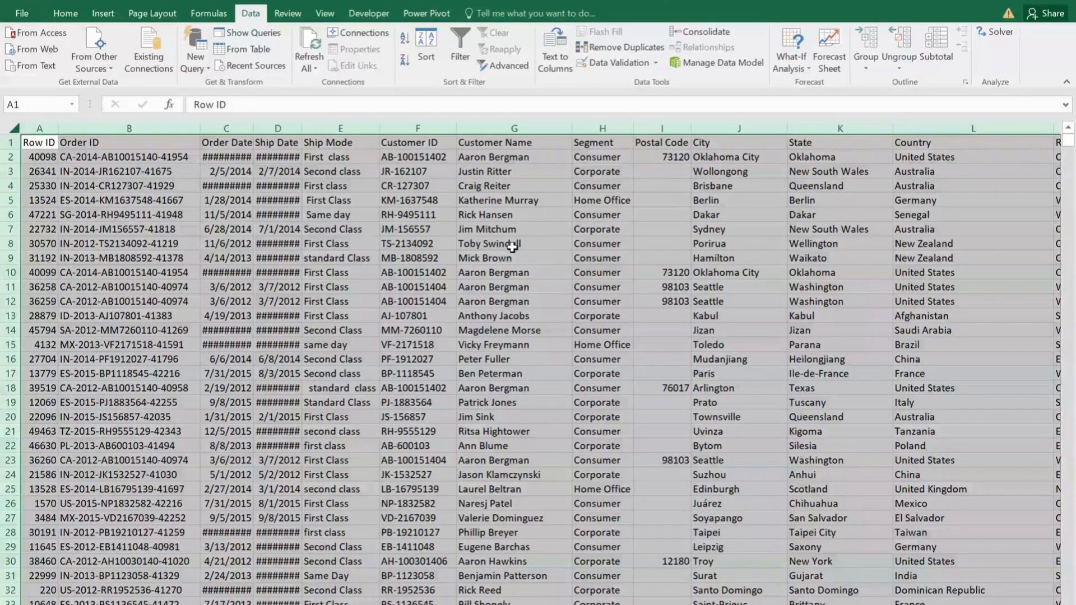
{"action": "left_click", "coordinate": [70, 16]}
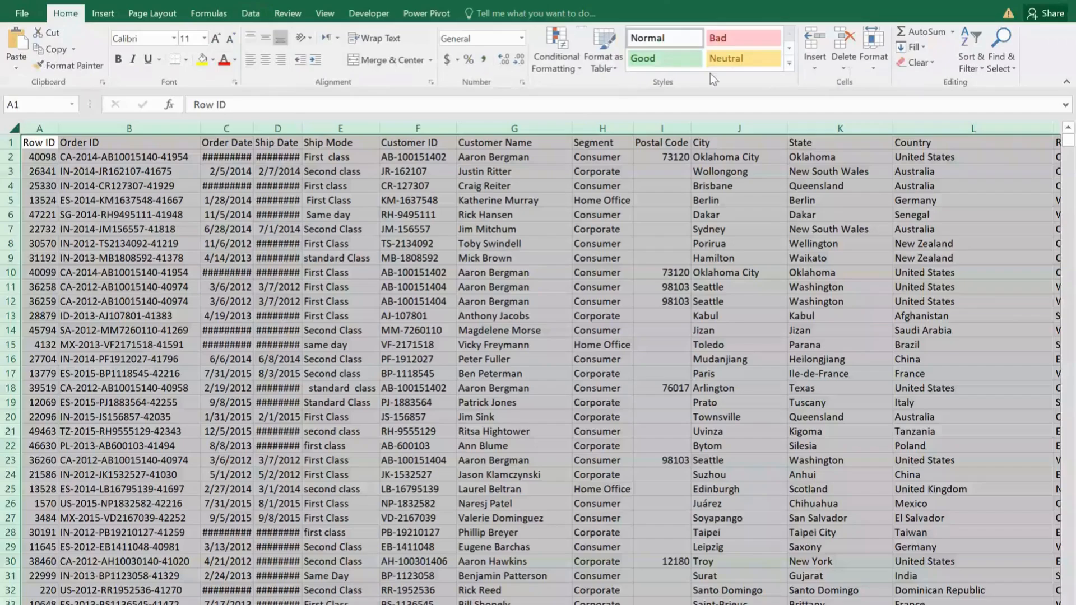
{"action": "left_click", "coordinate": [873, 70]}
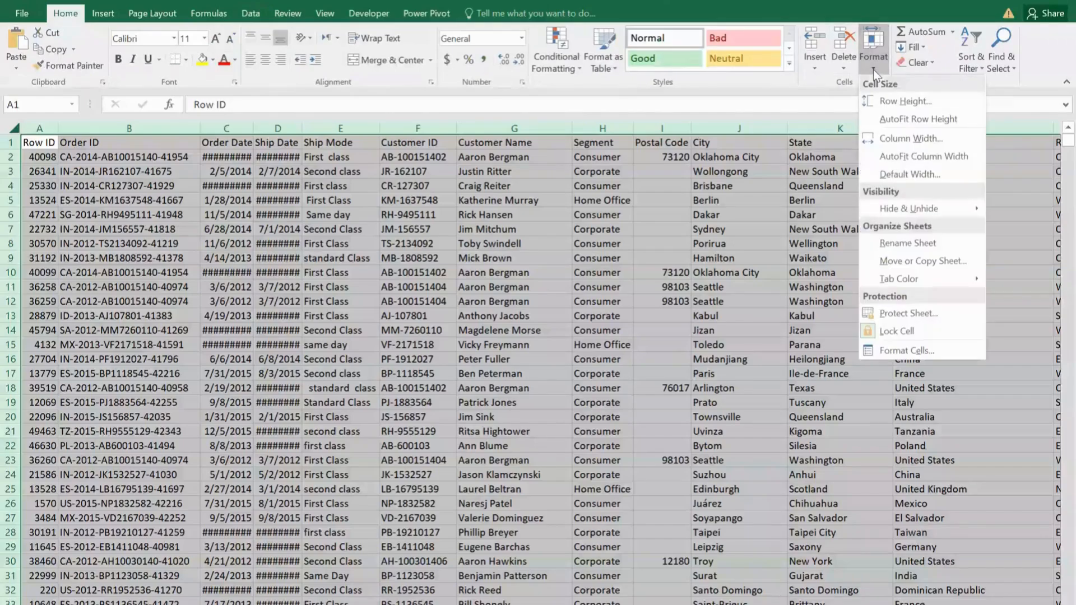
{"action": "left_click", "coordinate": [898, 118]}
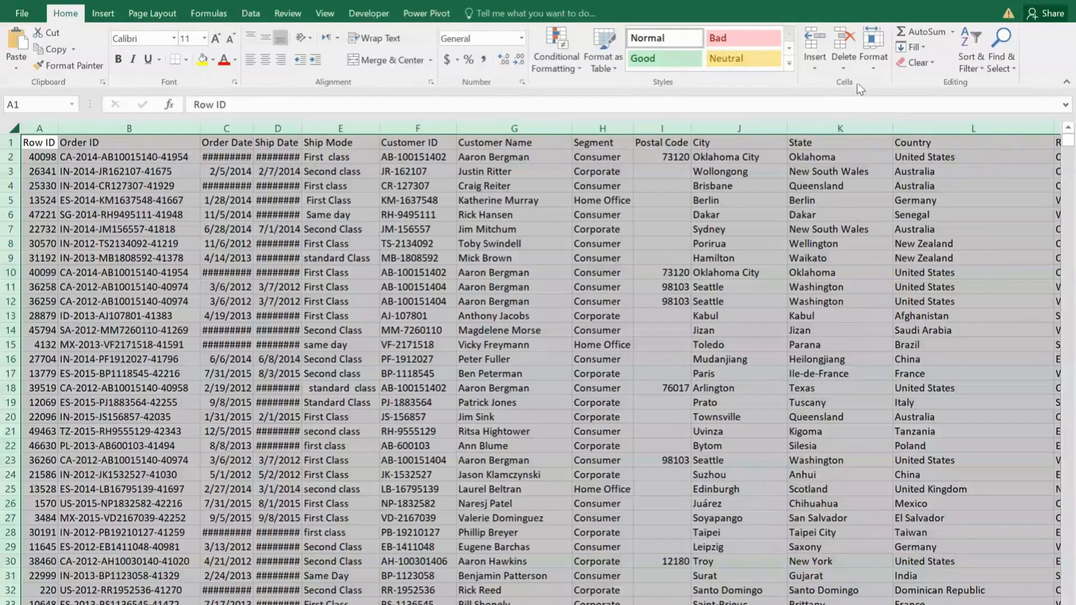
{"action": "left_click", "coordinate": [876, 69]}
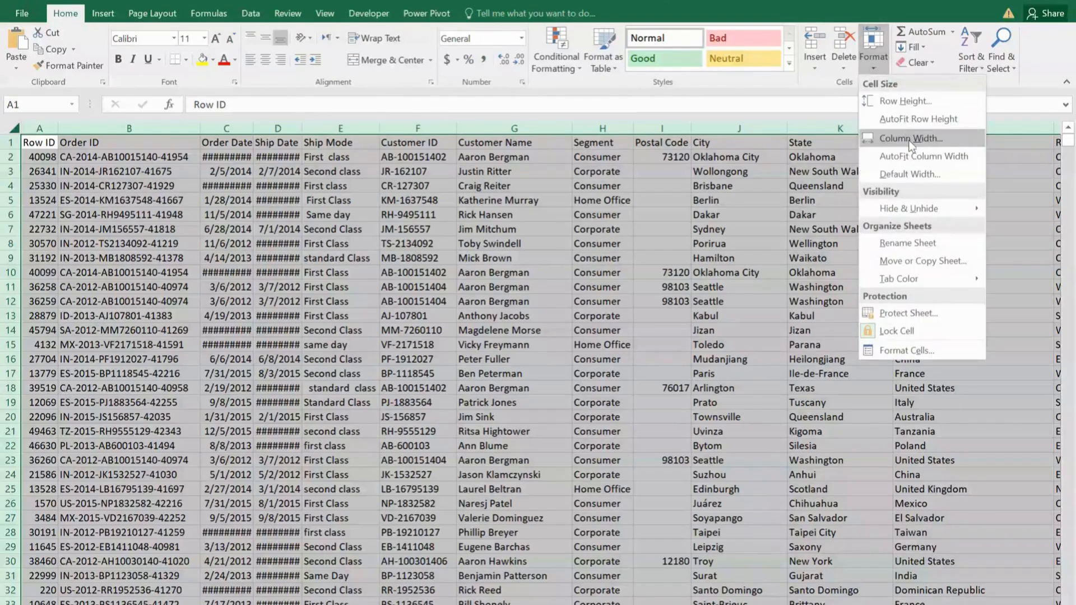
{"action": "left_click", "coordinate": [920, 158]}
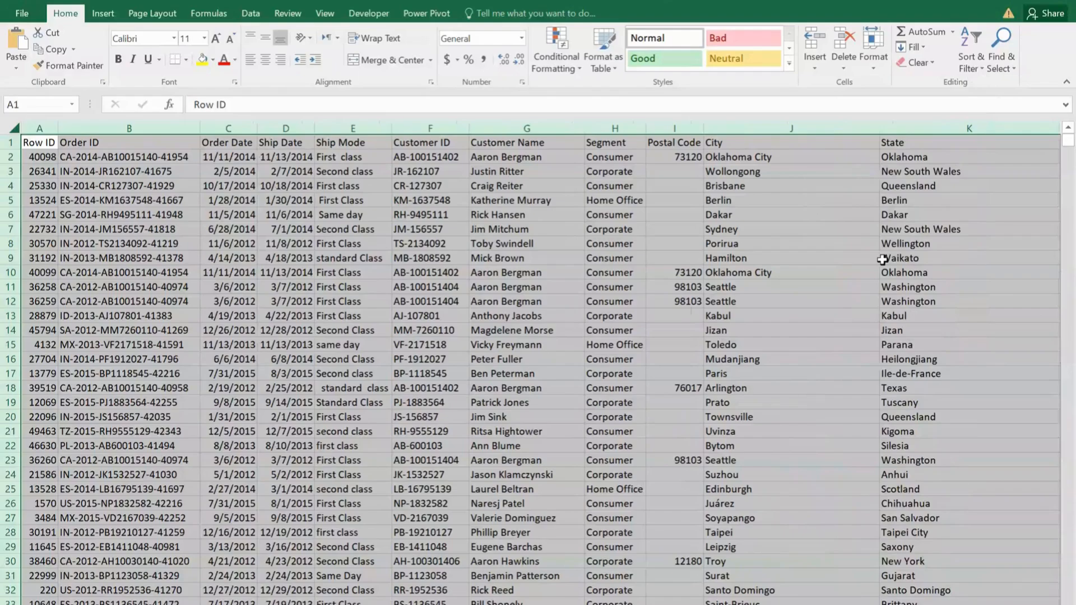
{"action": "left_click", "coordinate": [459, 288]}
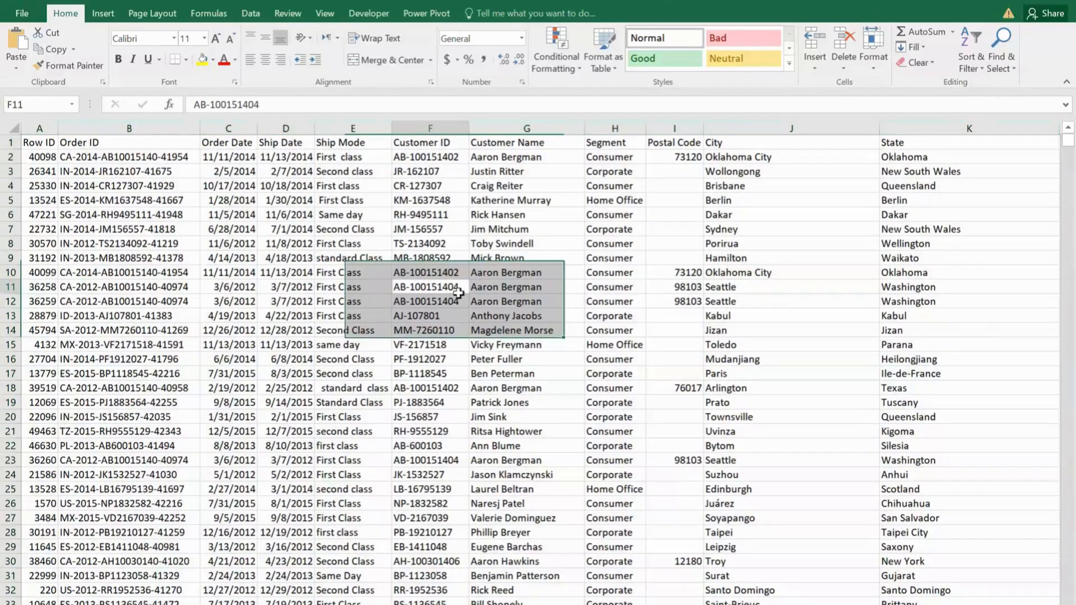
{"action": "left_click", "coordinate": [286, 259]}
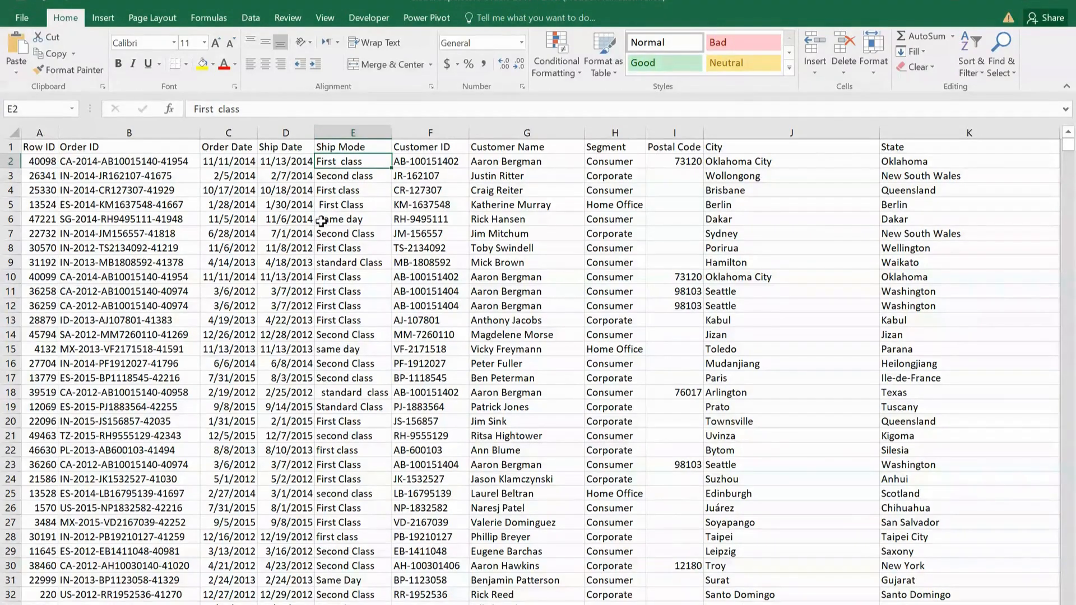
- Insert a new column before Customer ID and give it the header "Ship Mode"
{"action": "left_click", "coordinate": [407, 132]}
{"action": "right_click", "coordinate": [408, 133]}
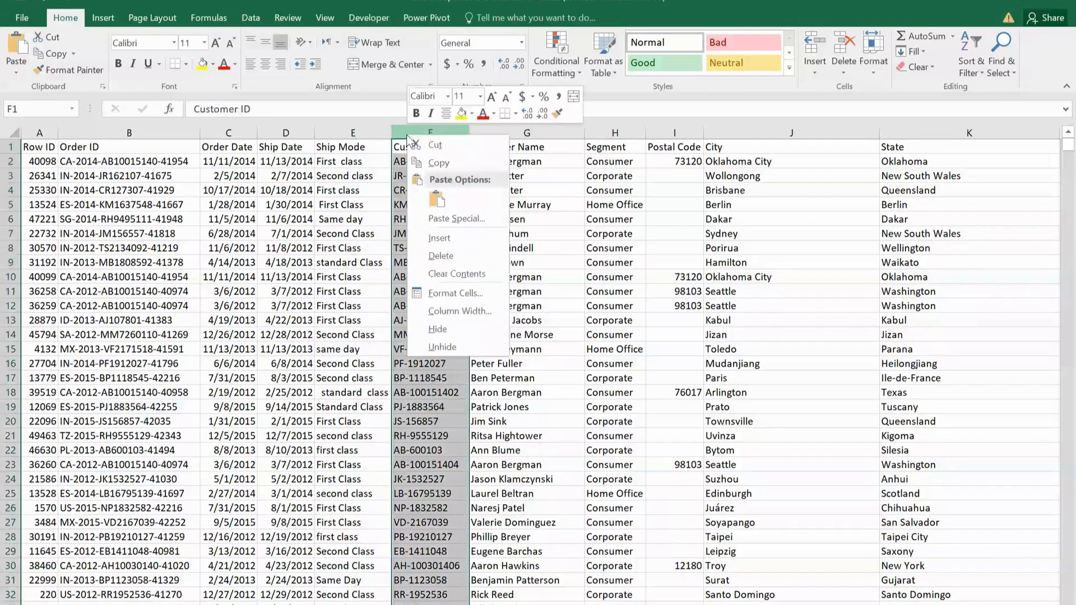
{"action": "left_click", "coordinate": [444, 237]}
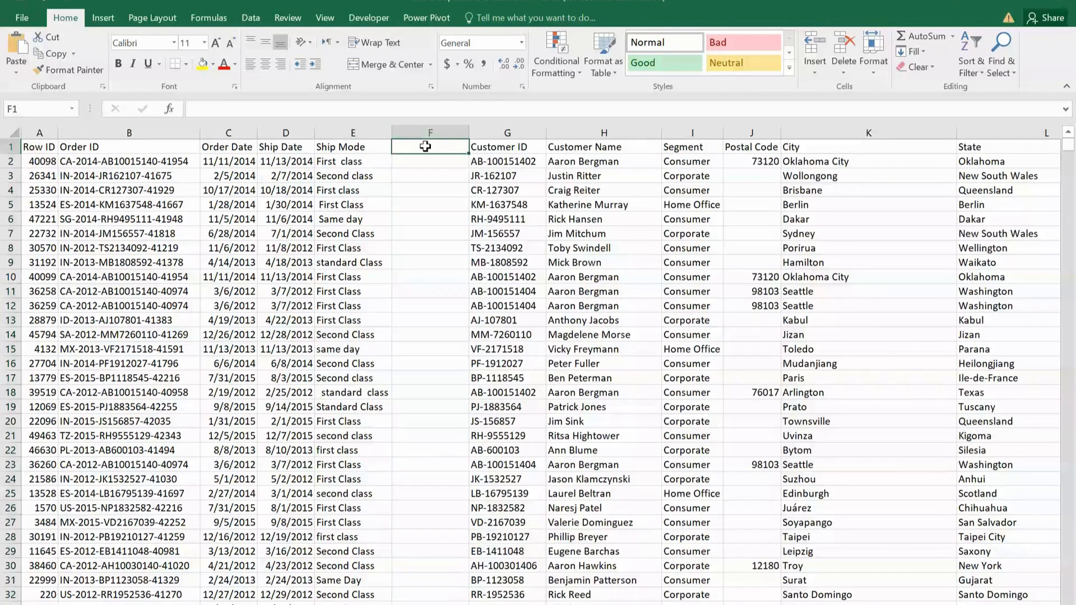
{"action": "type", "text": "Shi"}
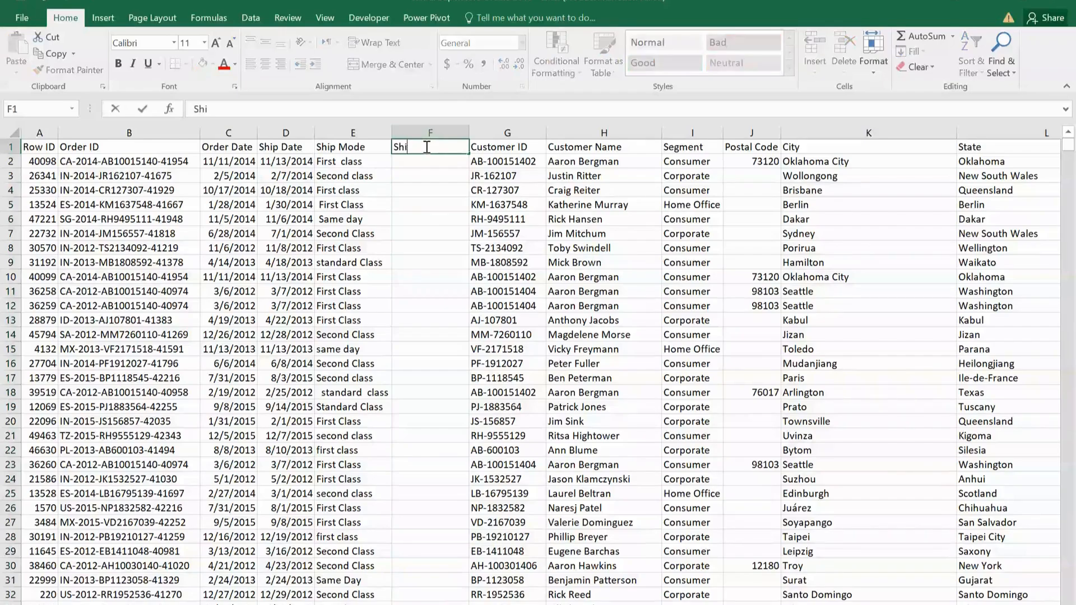
{"action": "type", "text": "p Mode"}
{"action": "key", "text": "Return"}
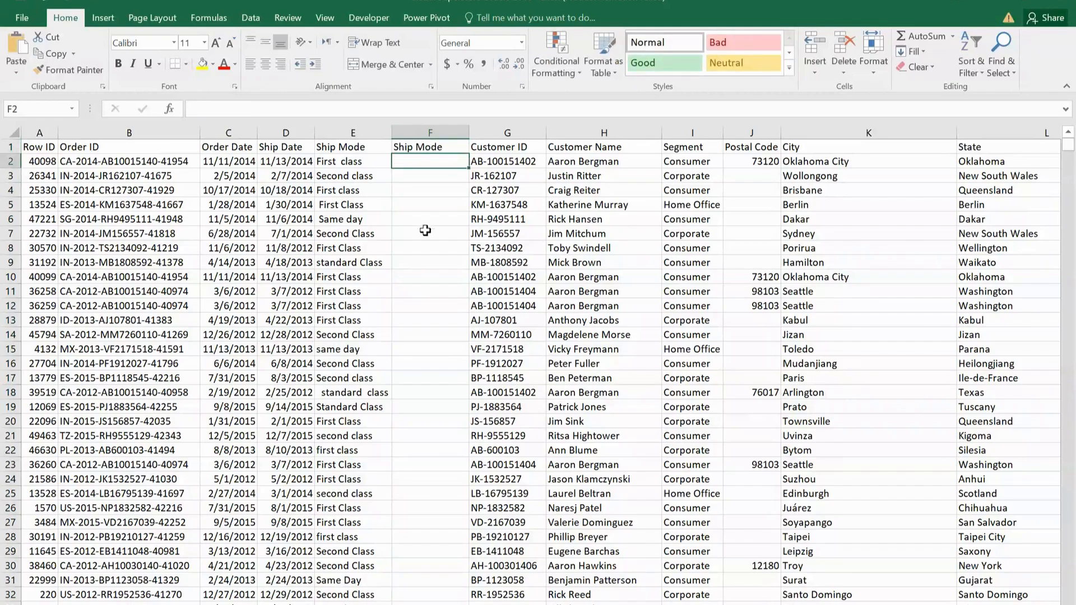
- Remove extra spaces from the Ship Mode values with =TRIM(E2) in F2, filled down the new column
{"action": "type", "text": "="}
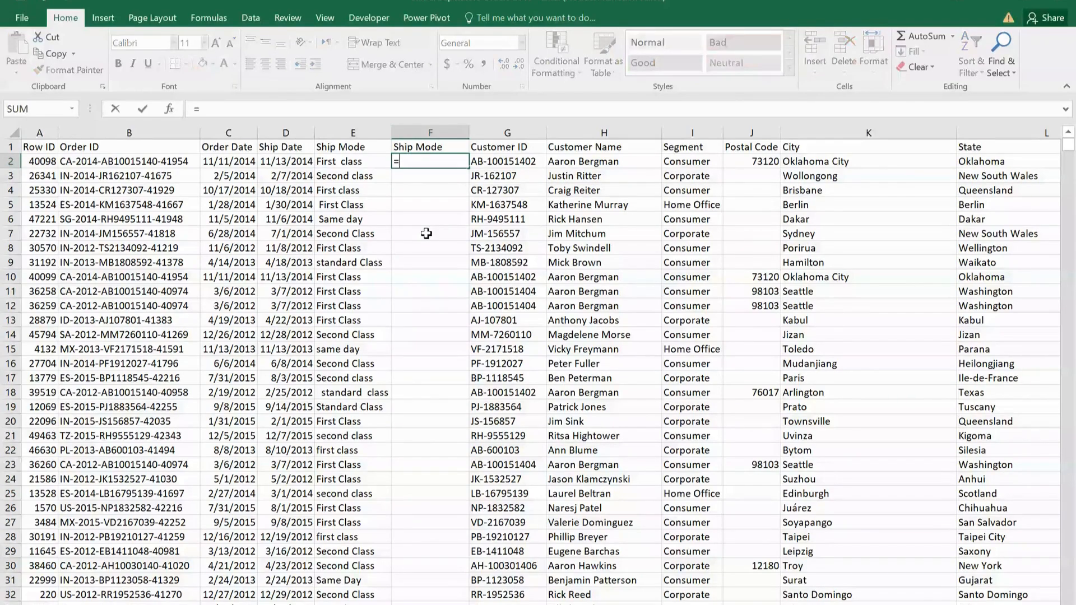
{"action": "type", "text": "trim"}
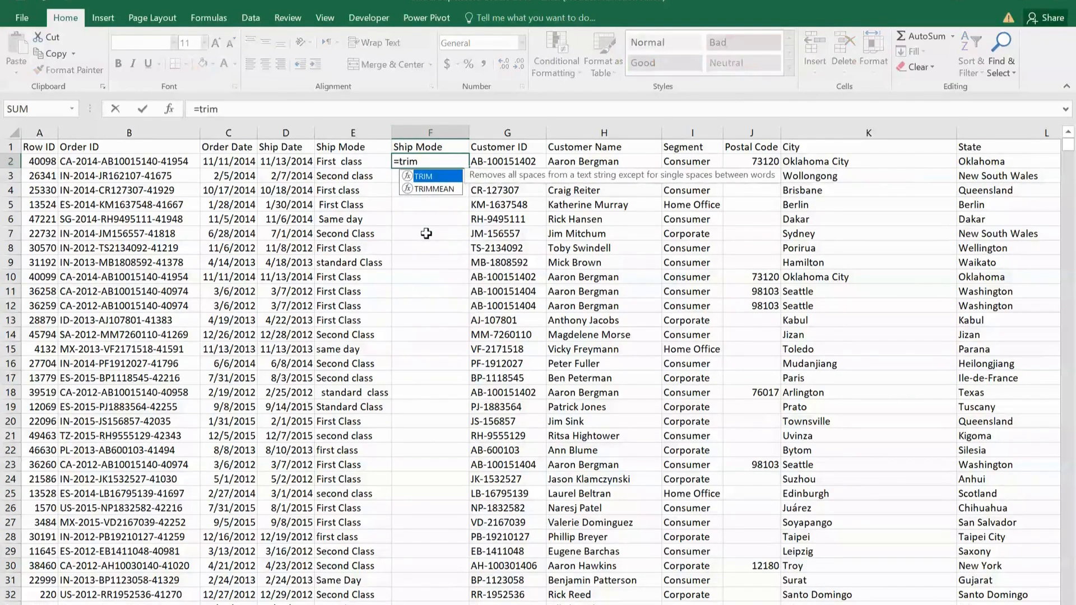
{"action": "key", "text": "Tab"}
{"action": "left_click", "coordinate": [364, 160]}
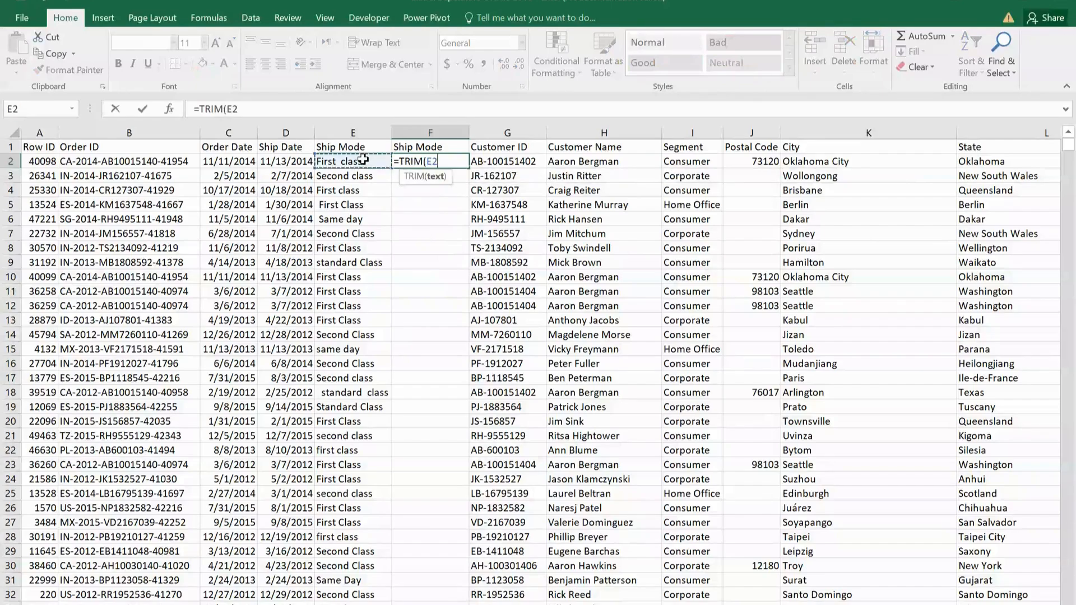
{"action": "key", "text": "Return"}
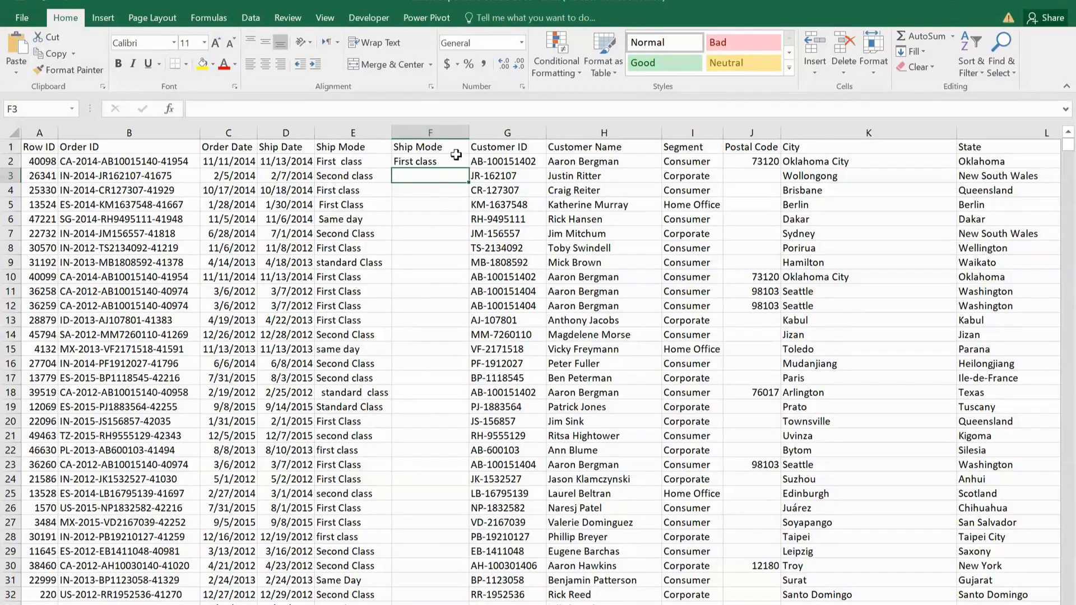
{"action": "mouse_move", "coordinate": [457, 160]}
{"action": "left_mouse_down"}
{"action": "mouse_move", "coordinate": [469, 168]}
{"action": "mouse_move", "coordinate": [442, 164]}
{"action": "left_mouse_up"}
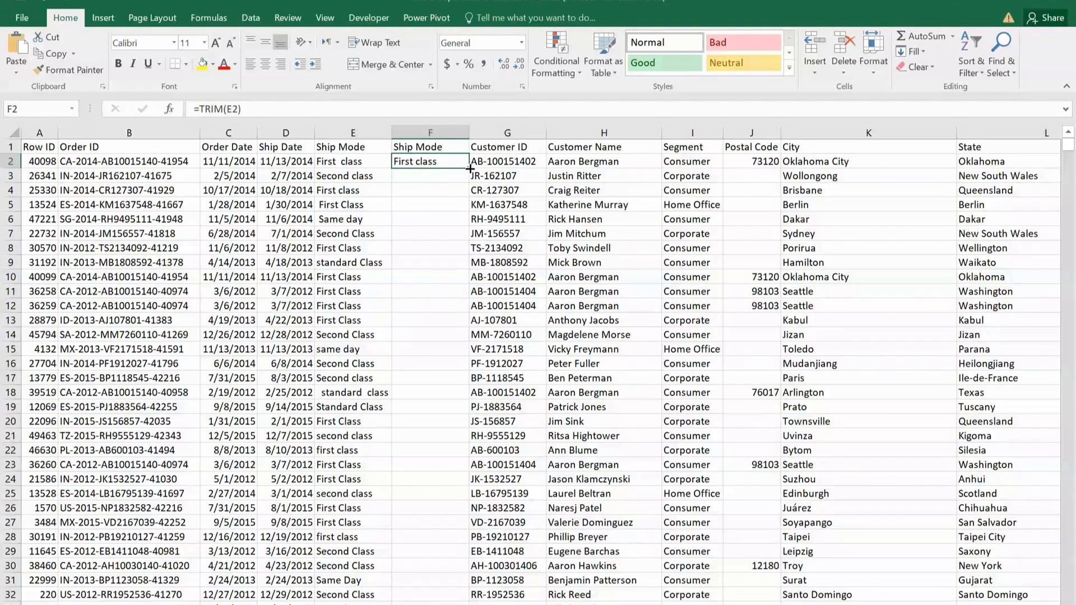
{"action": "double_click", "coordinate": [468, 168]}
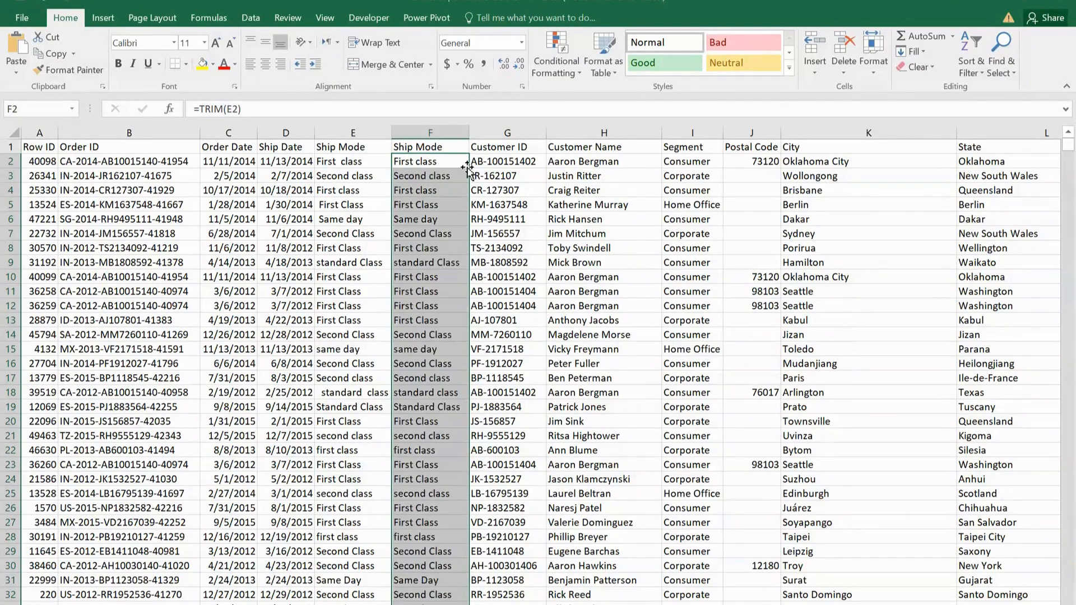
{"action": "left_click", "coordinate": [480, 280]}
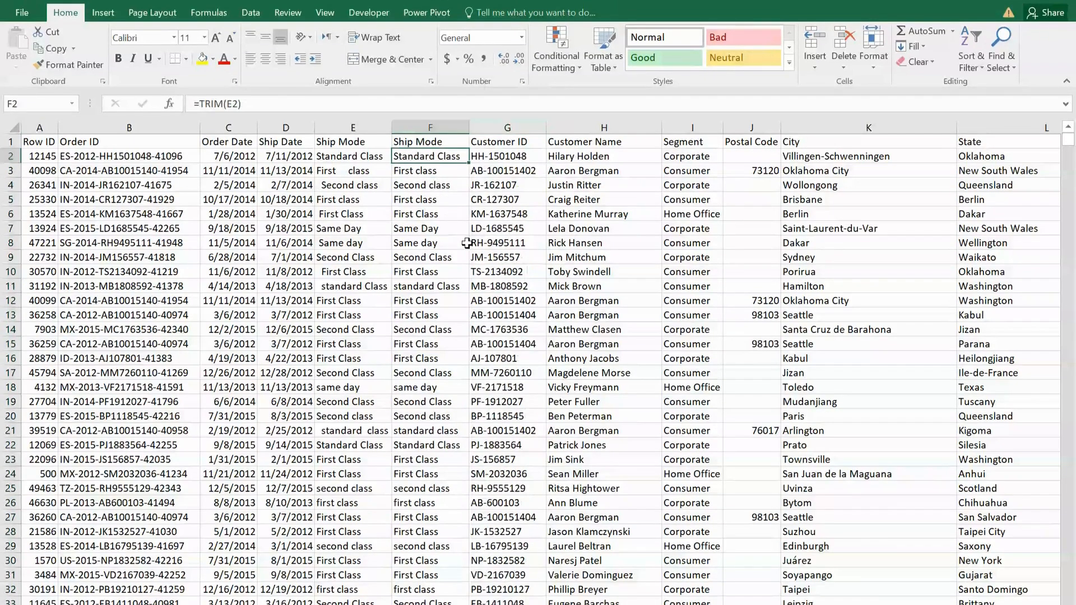
- Replace the formula in F2 with =PROPER(E2) and fill it down the second Ship Mode column
{"action": "type", "text": "="}
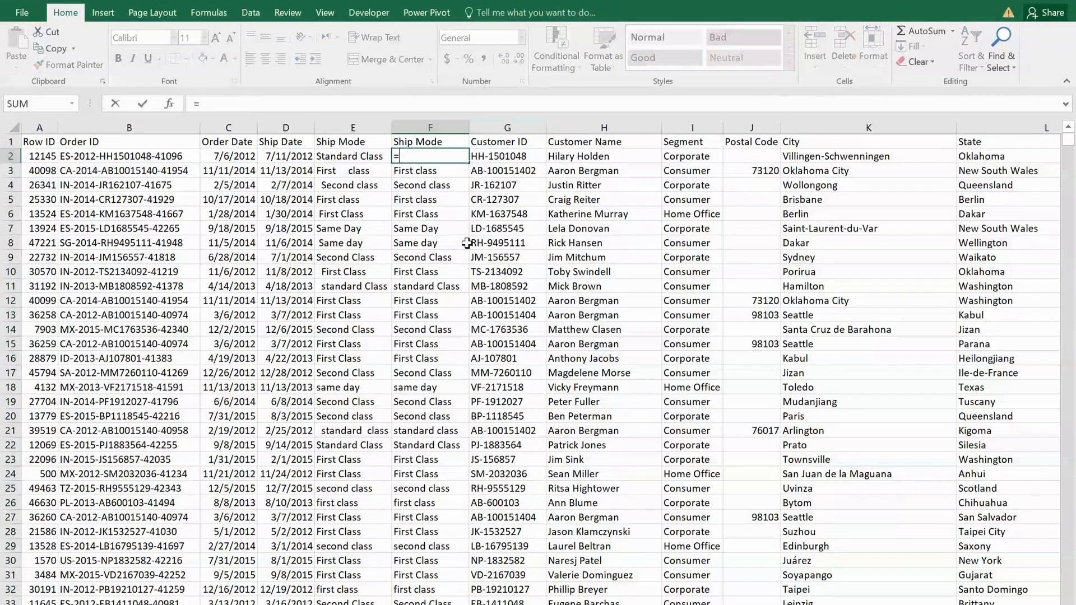
{"action": "type", "text": "p"}
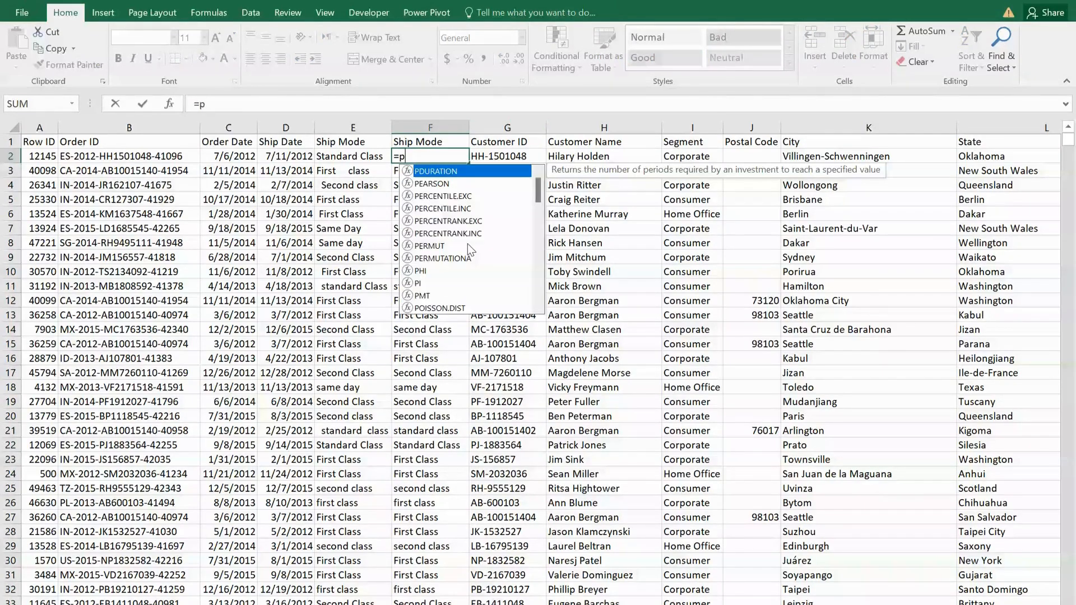
{"action": "type", "text": "roper"}
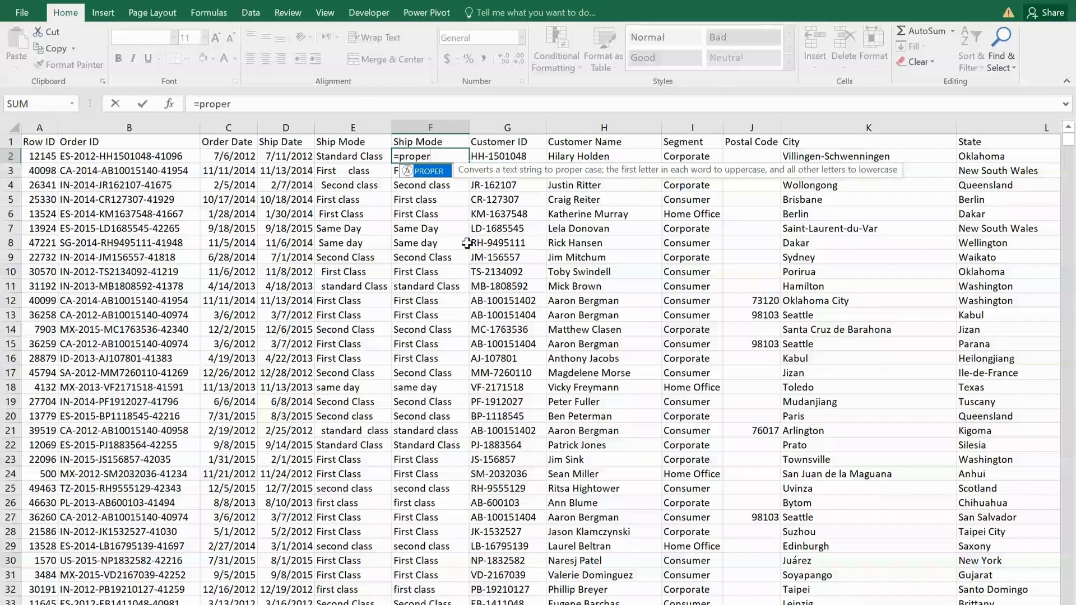
{"action": "key", "text": "Tab"}
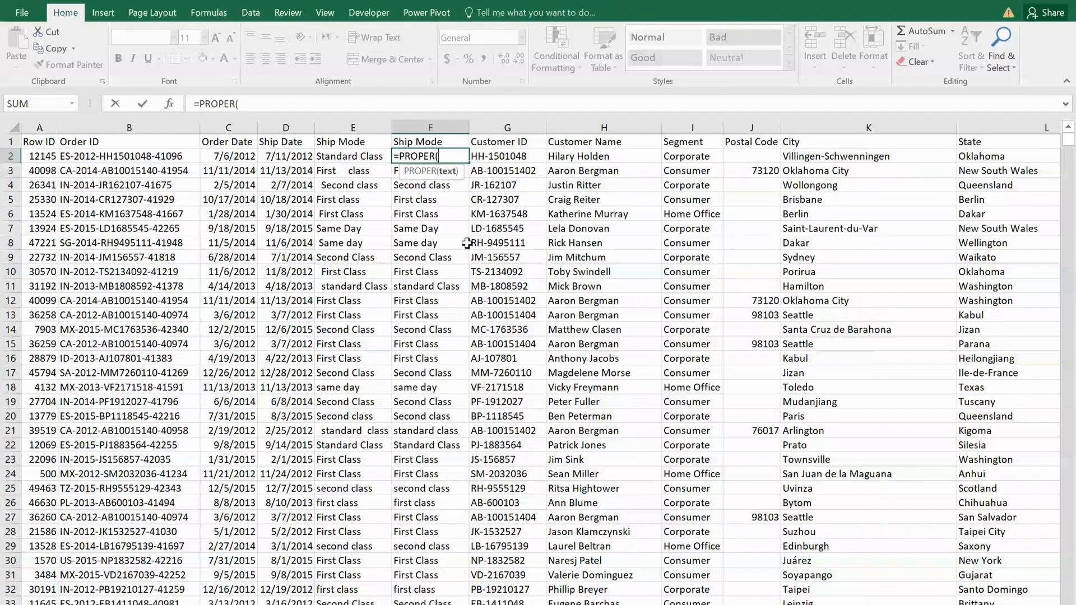
{"action": "left_click", "coordinate": [369, 156]}
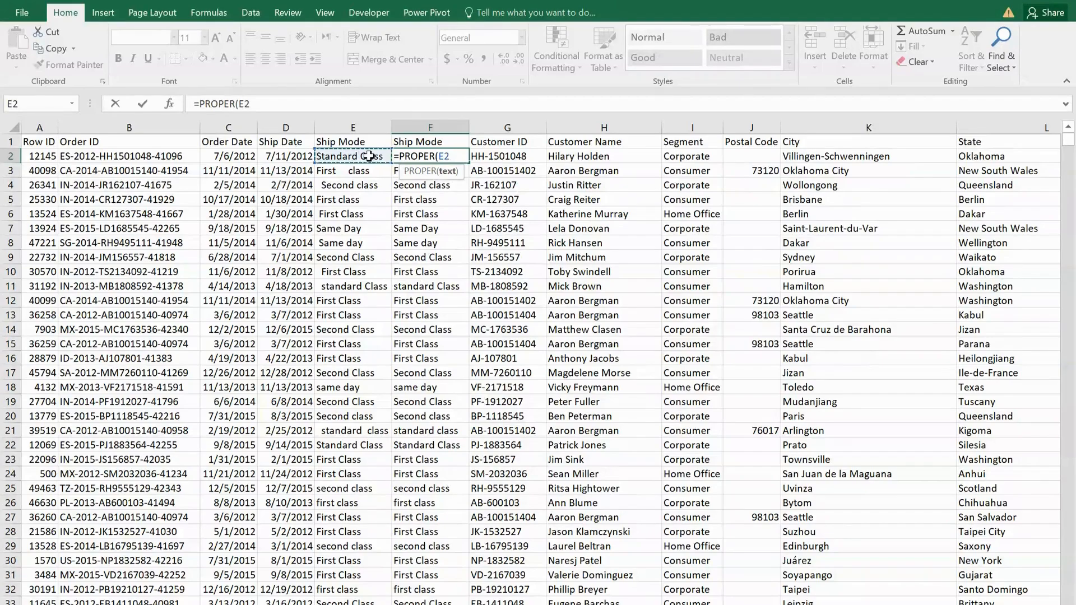
{"action": "type", "text": ")"}
{"action": "key", "text": "Return"}
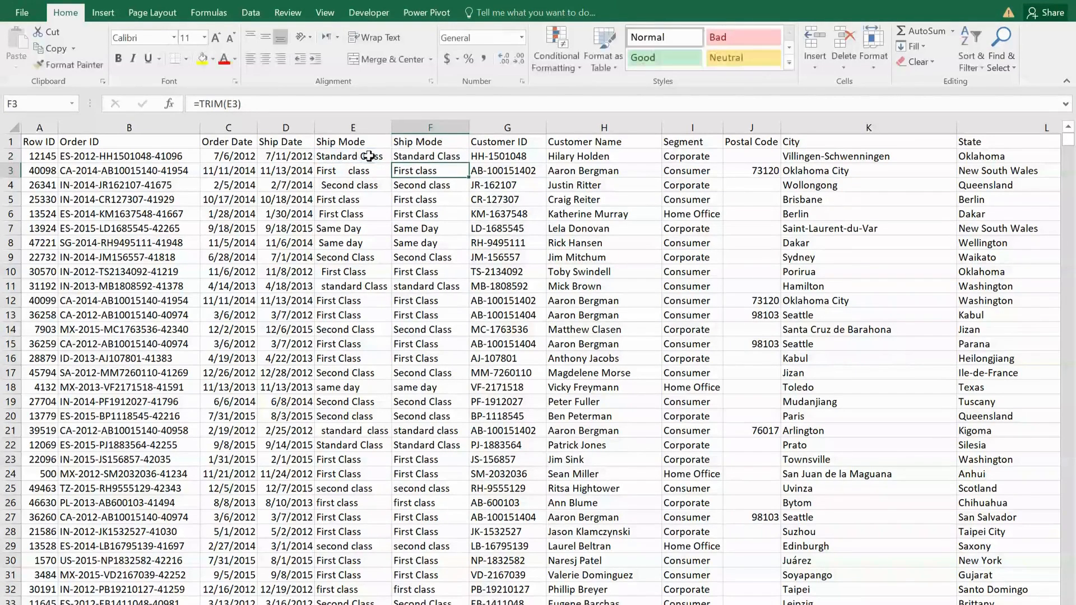
{"action": "left_click", "coordinate": [448, 156]}
{"action": "double_click", "coordinate": [468, 163]}
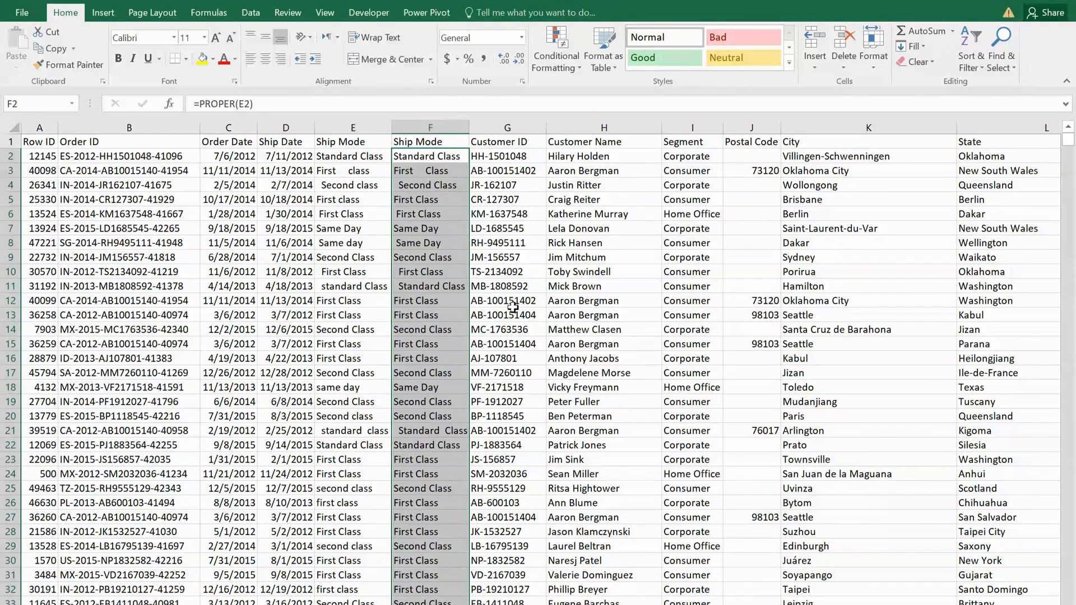
{"action": "left_click", "coordinate": [437, 284]}
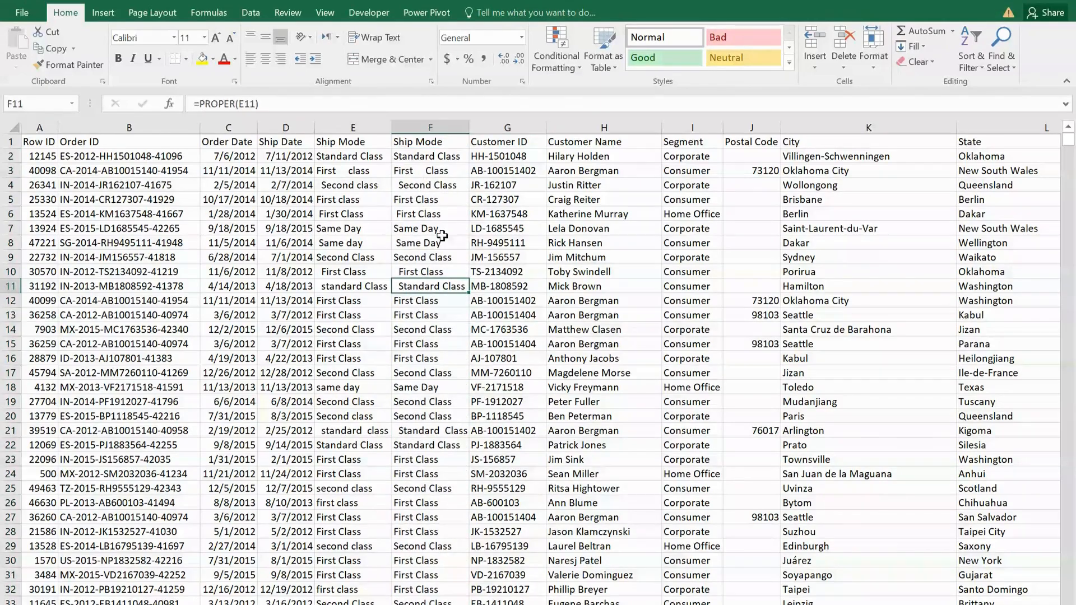
- Change the formula in F2 to =TRIM(PROPER(E2)), fill it down the second Ship Mode column, and compare the results with the originals
{"action": "left_click", "coordinate": [418, 156]}
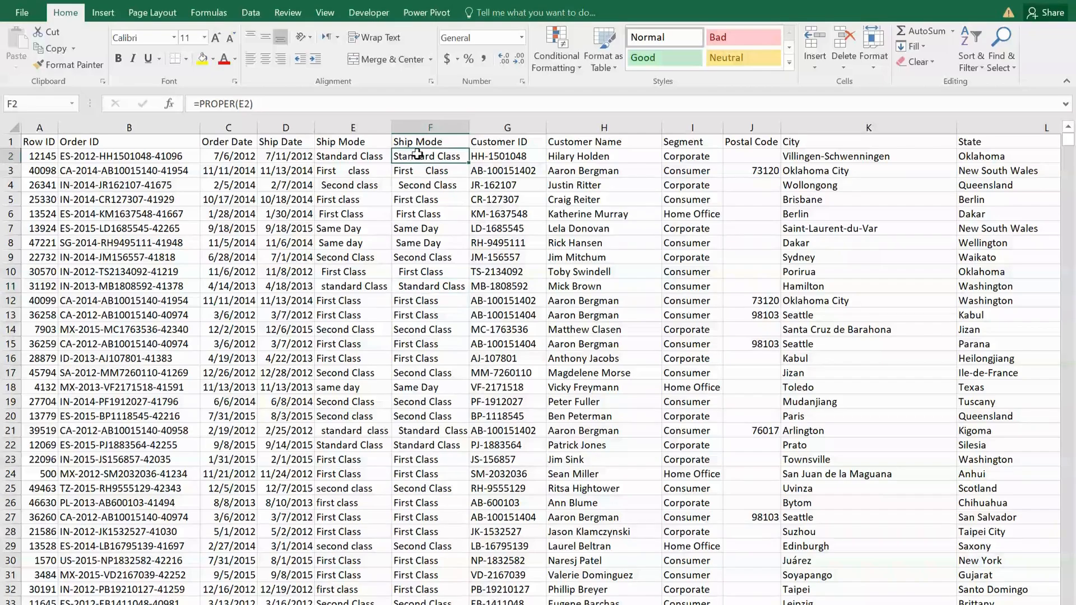
{"action": "left_click", "coordinate": [199, 104]}
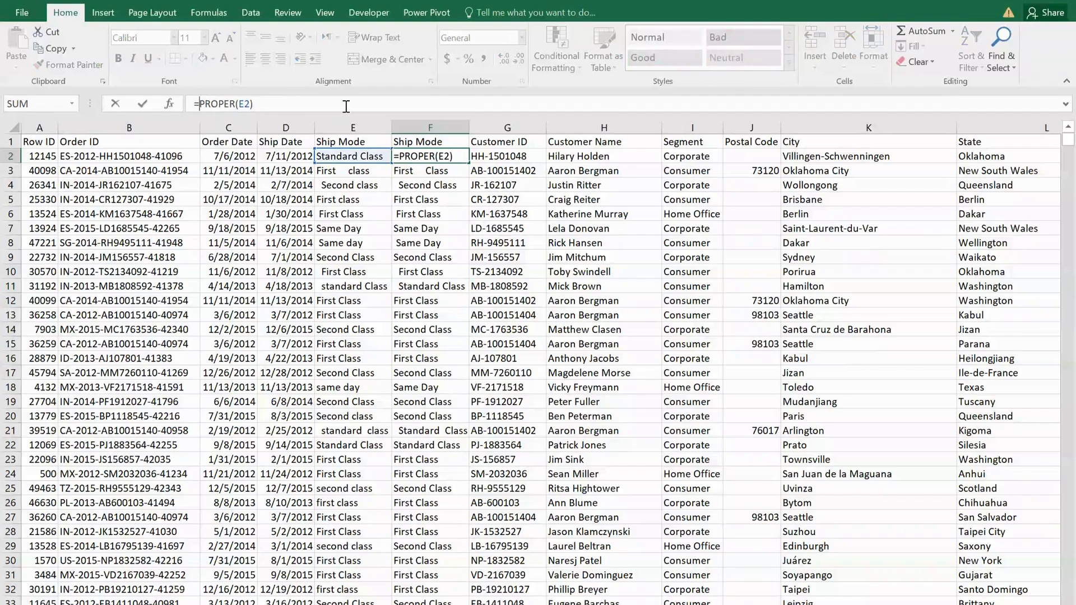
{"action": "type", "text": "TRIM("}
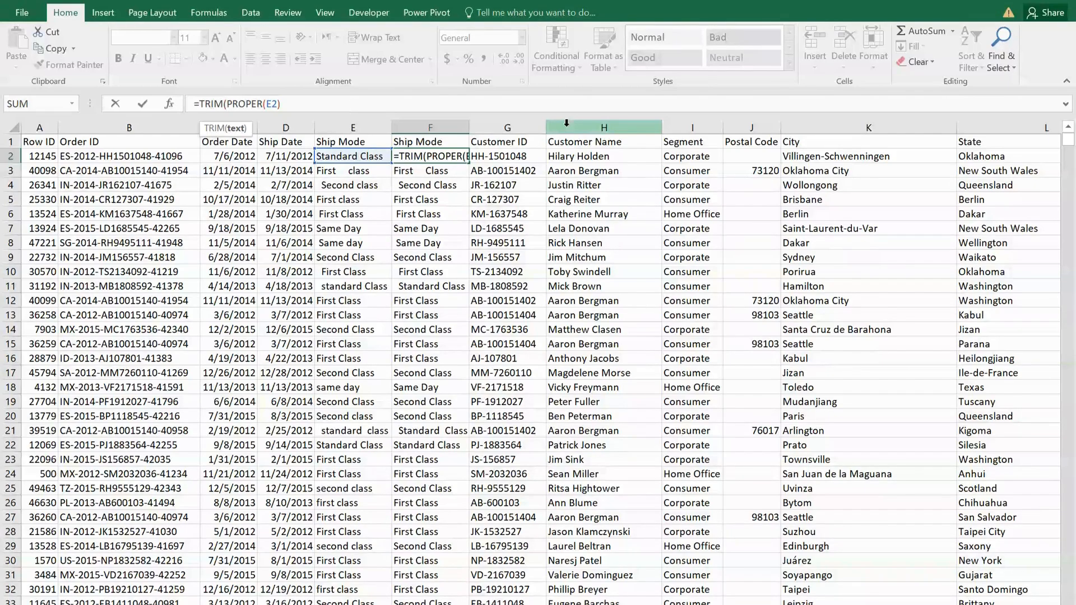
{"action": "left_click", "coordinate": [317, 105]}
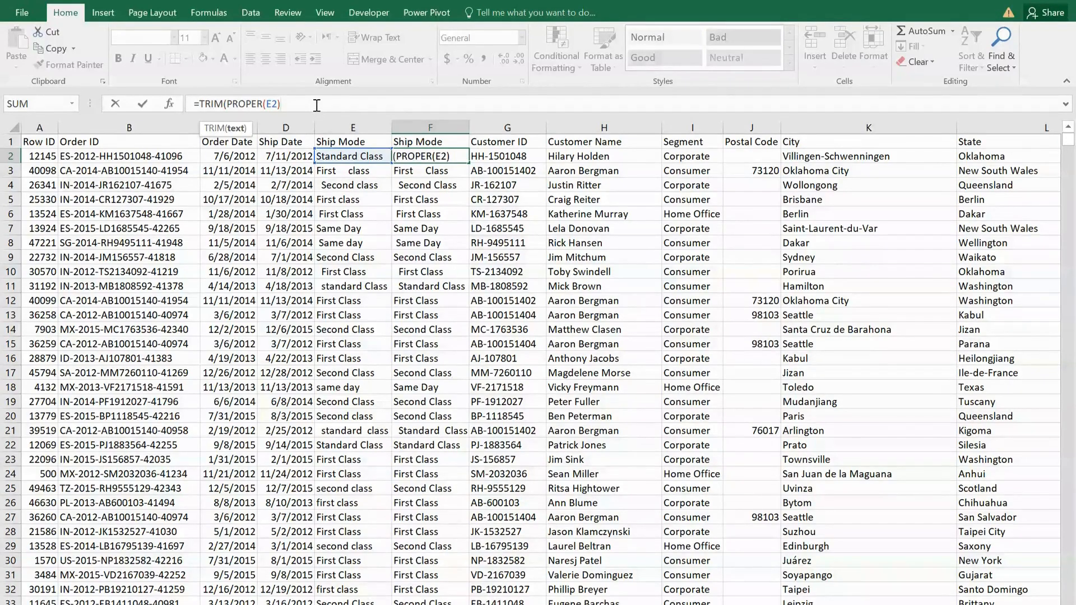
{"action": "key", "text": "Return"}
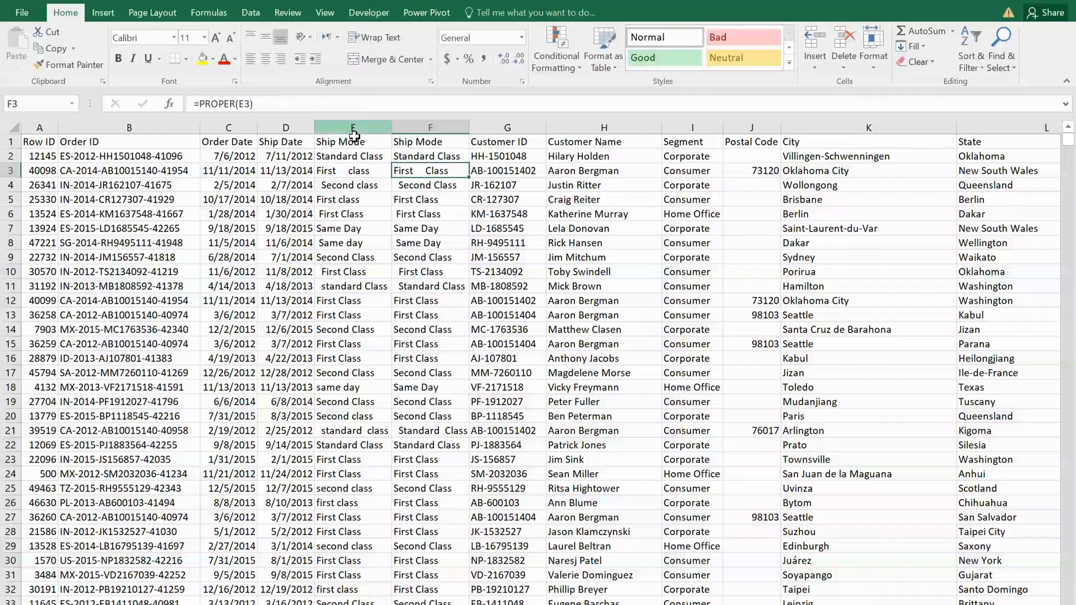
{"action": "left_click", "coordinate": [454, 157]}
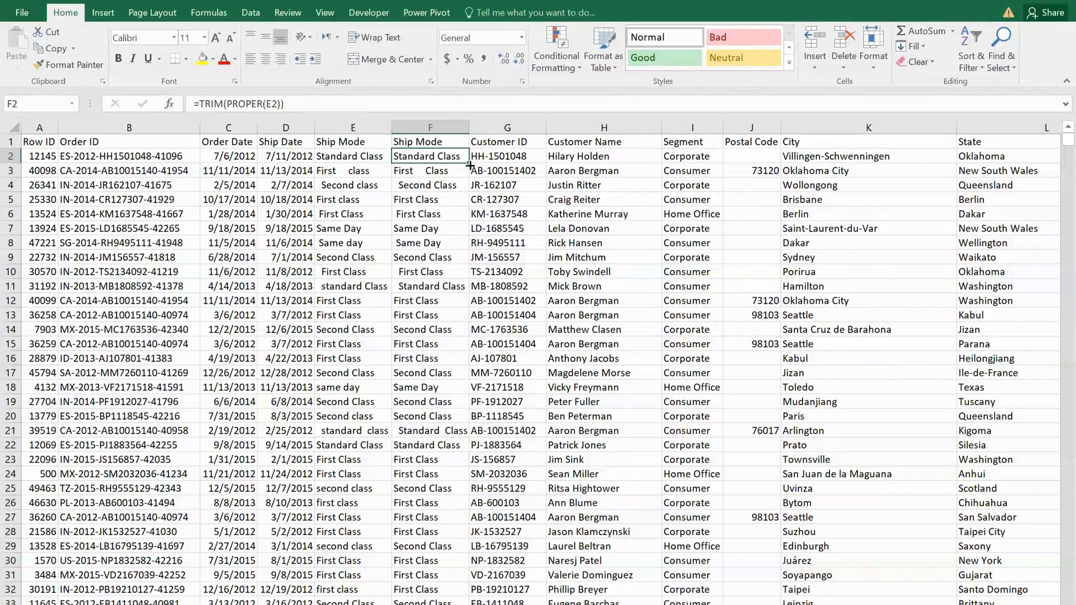
{"action": "double_click", "coordinate": [470, 165]}
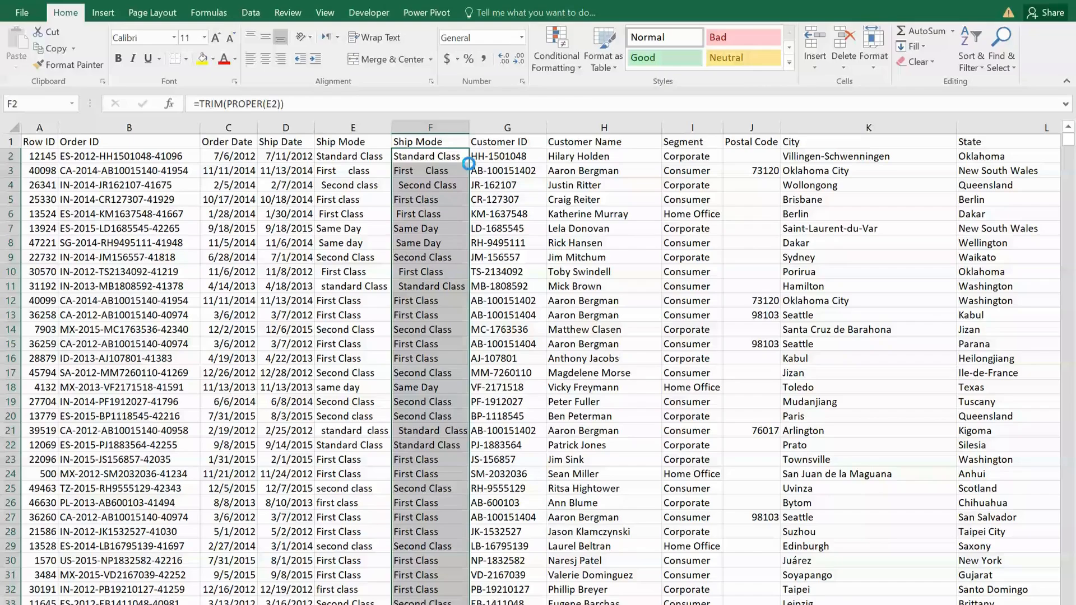
{"action": "left_click", "coordinate": [483, 227]}
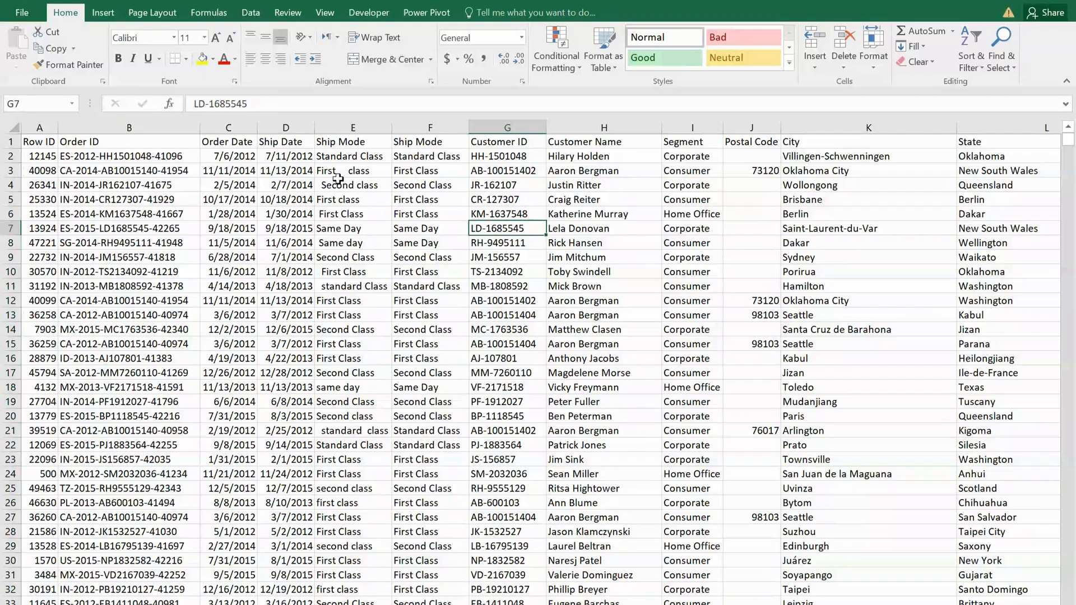
{"action": "left_click", "coordinate": [427, 174]}
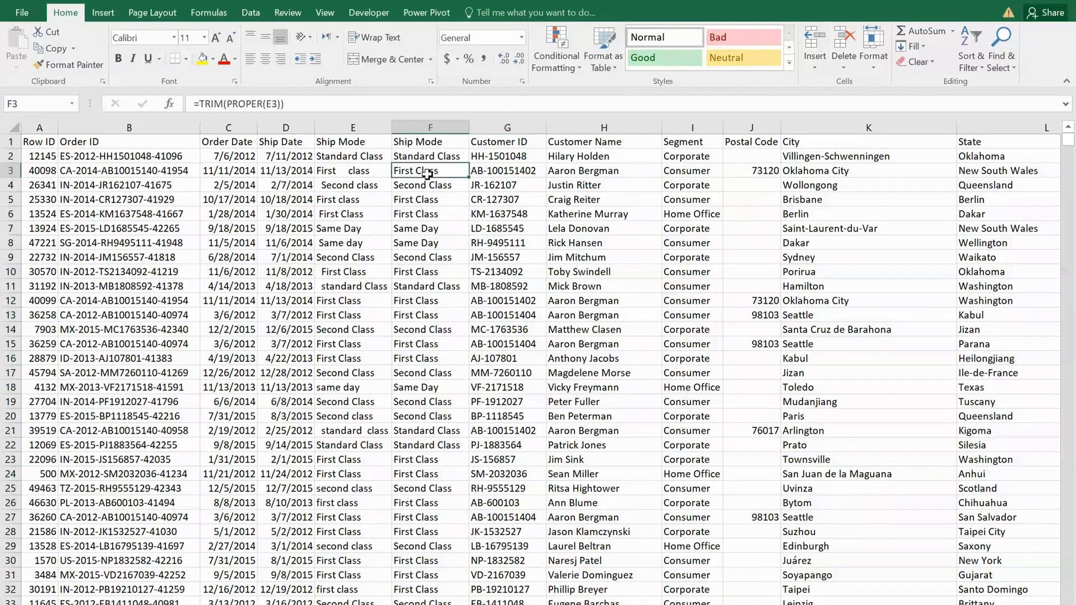
{"action": "left_click", "coordinate": [358, 187]}
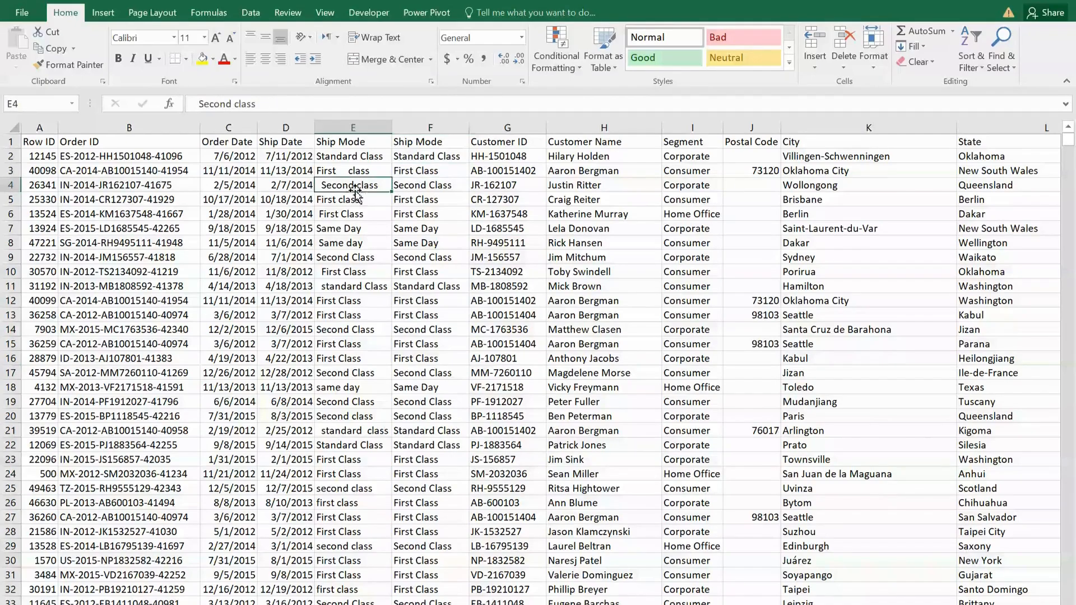
{"action": "left_click", "coordinate": [434, 143]}
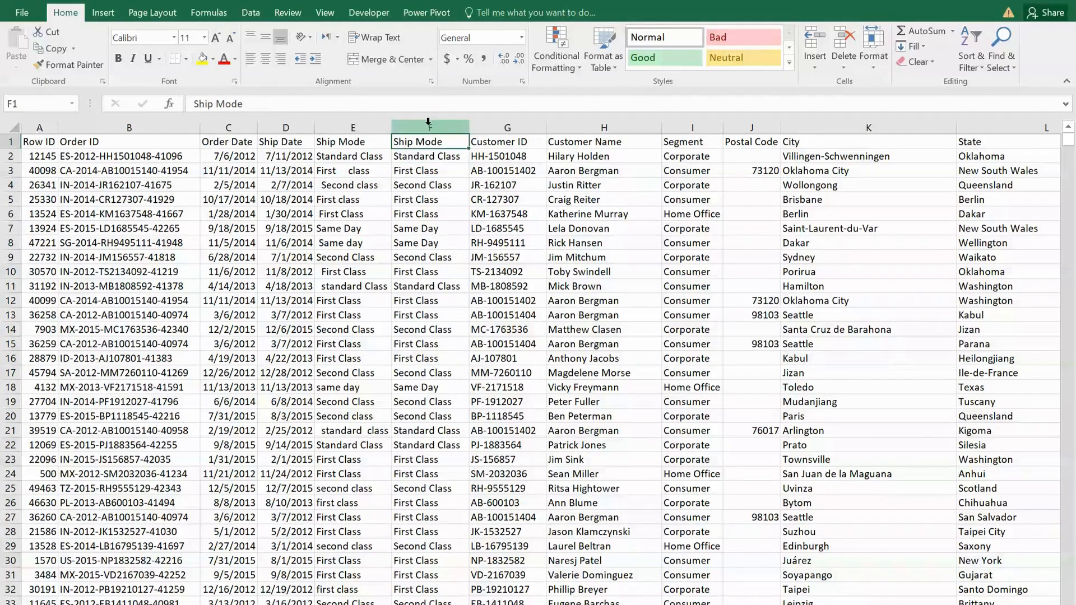
- Try to delete the original Ship Mode column E while the second column still contains formulas
{"action": "left_click", "coordinate": [353, 128]}
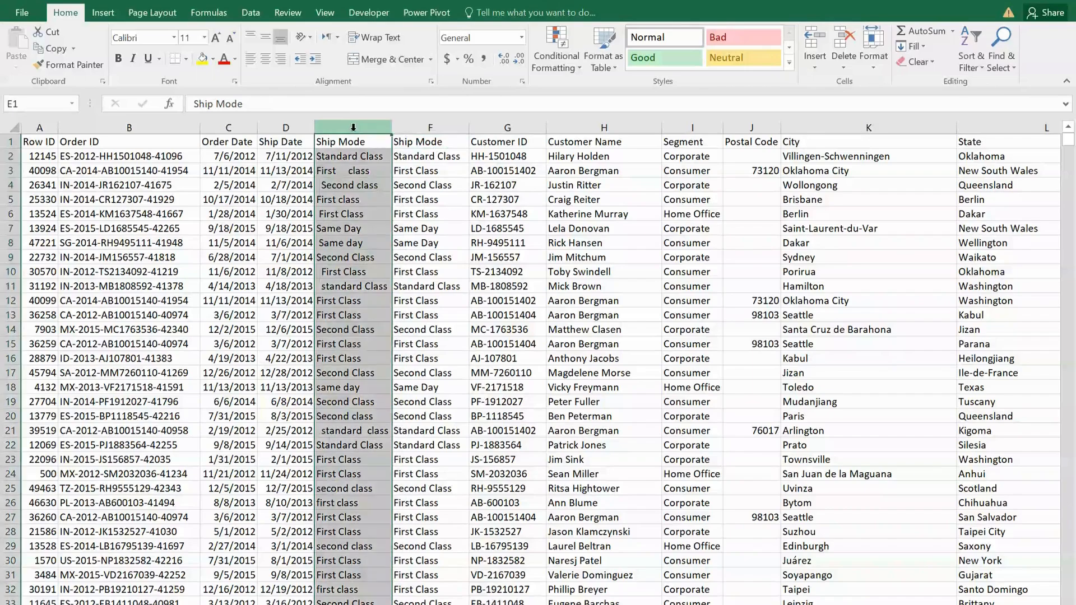
{"action": "right_click", "coordinate": [353, 131]}
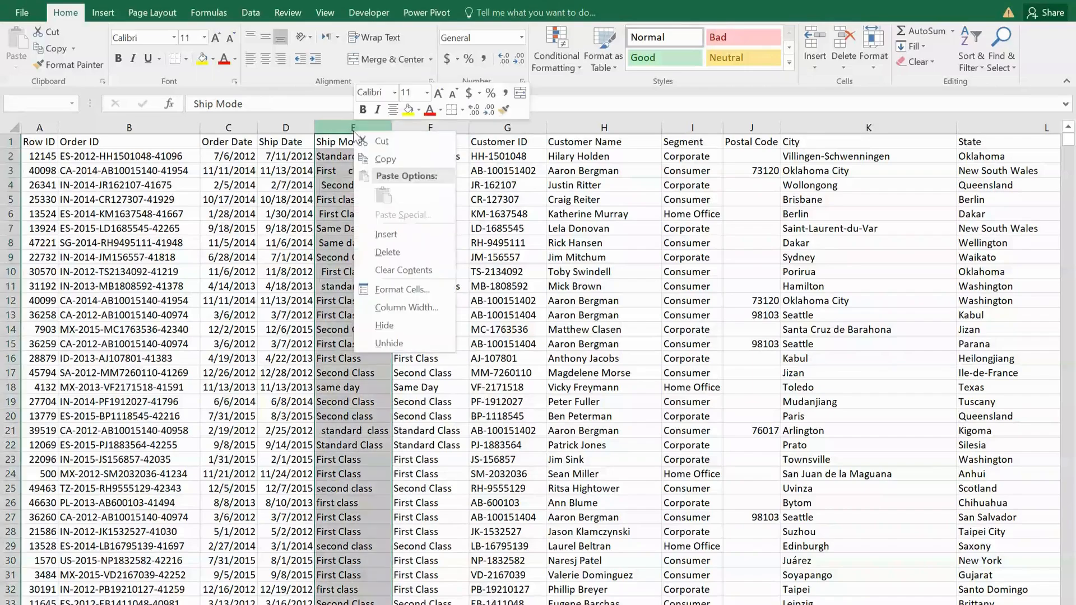
{"action": "left_click", "coordinate": [402, 251]}
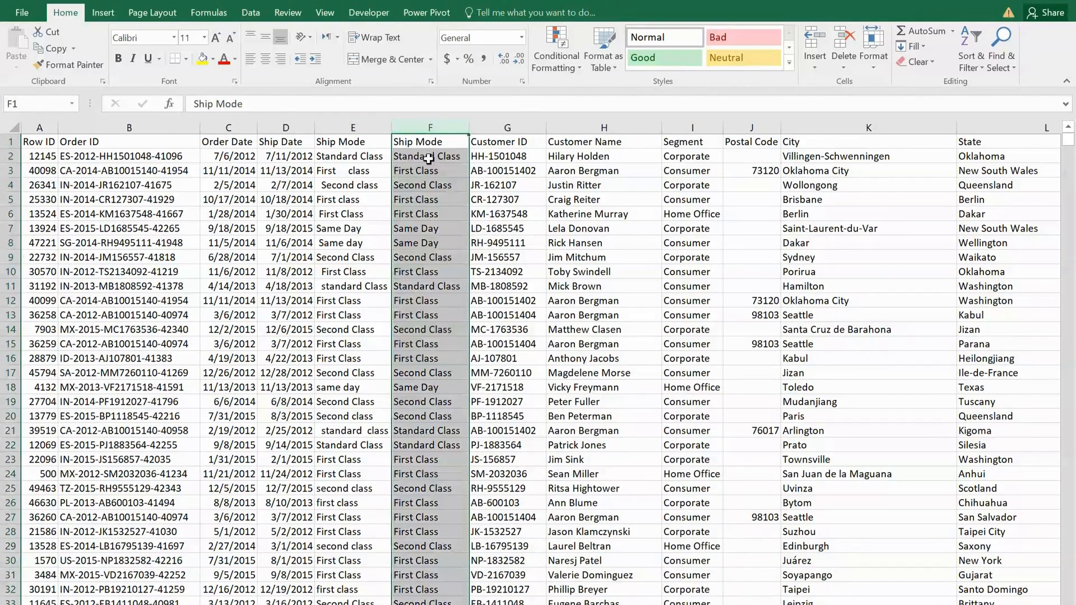
- Copy the second Ship Mode column and use Paste Special with Values to replace its formulas with static text
{"action": "right_click", "coordinate": [431, 161]}
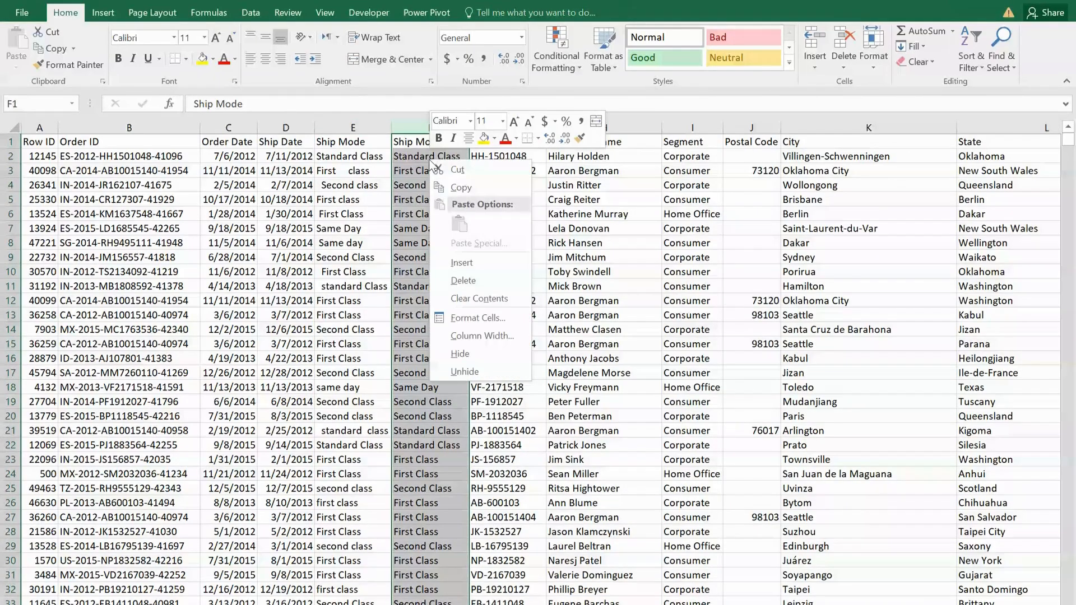
{"action": "left_click", "coordinate": [458, 186]}
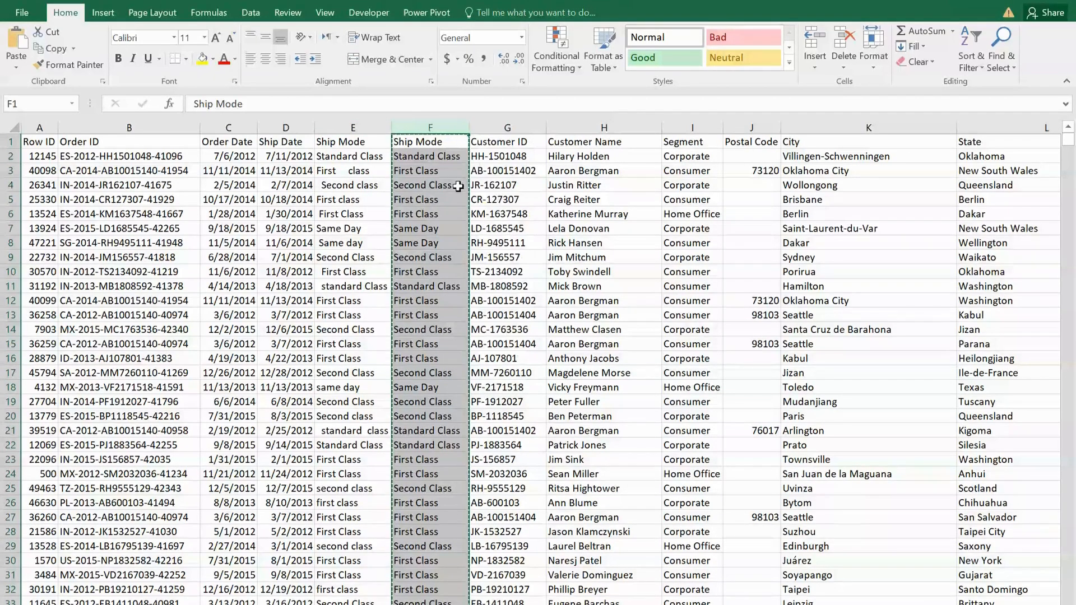
{"action": "left_click", "coordinate": [18, 65]}
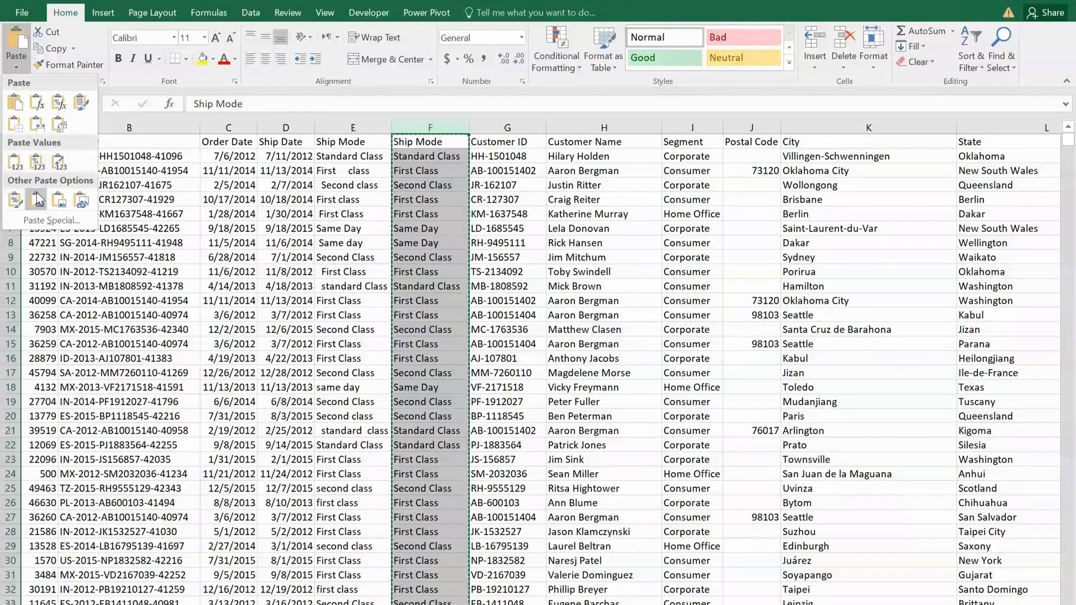
{"action": "left_click", "coordinate": [63, 223]}
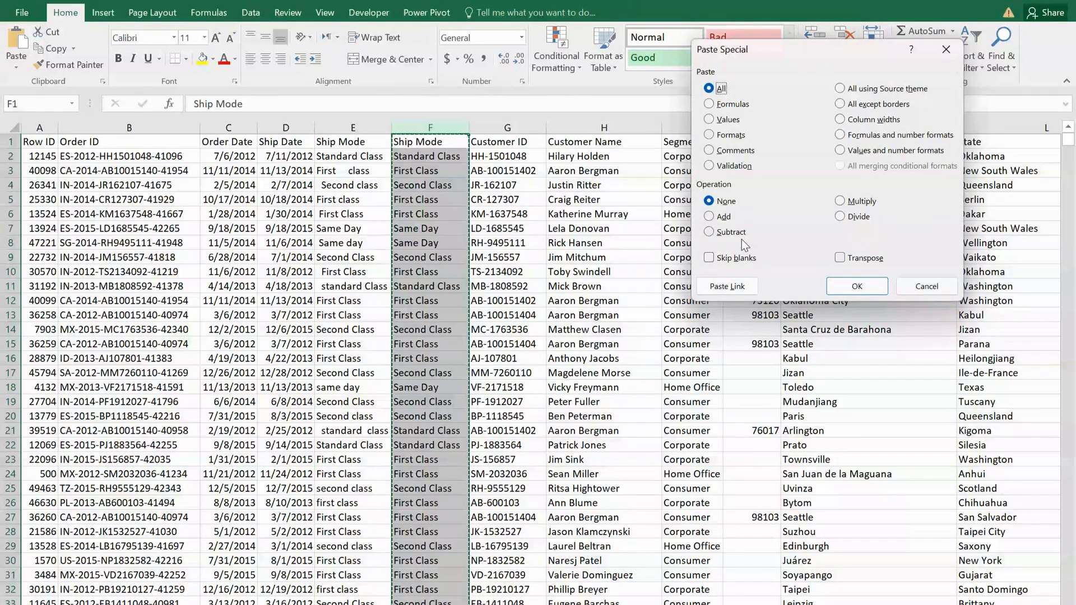
{"action": "left_click", "coordinate": [710, 121]}
{"action": "left_click", "coordinate": [857, 285]}
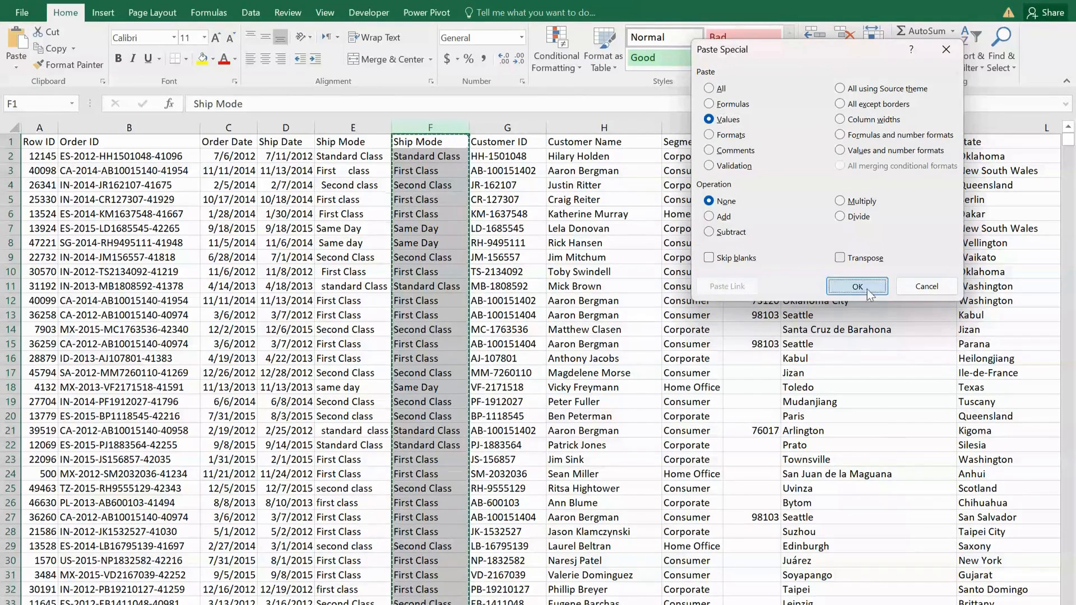
{"action": "left_click", "coordinate": [446, 214]}
{"action": "left_click", "coordinate": [432, 171]}
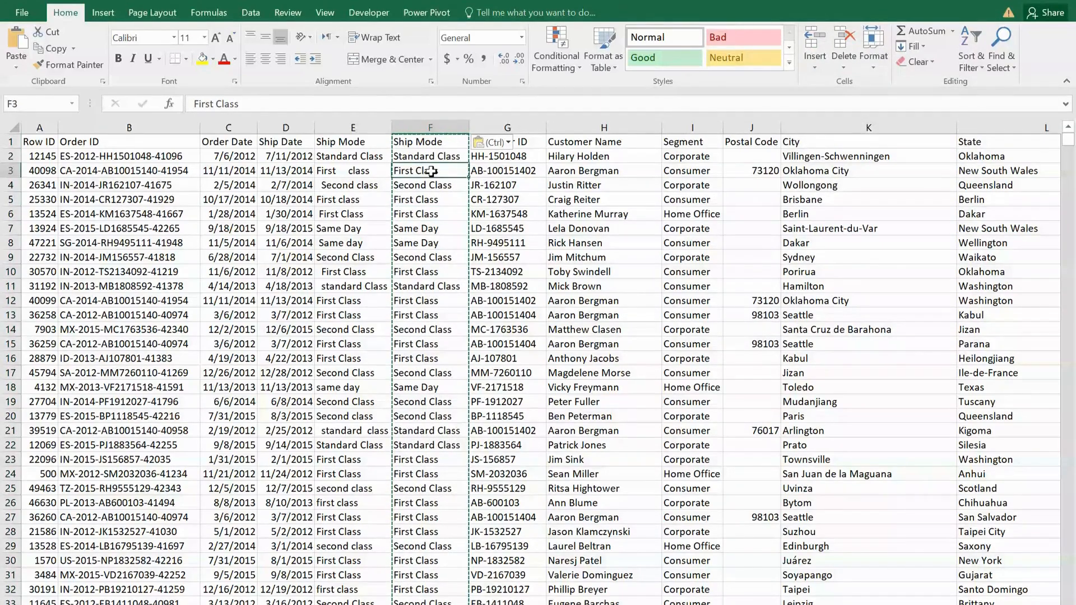
{"action": "left_click", "coordinate": [429, 315]}
- Delete the original, uncleaned Ship Mode column E
{"action": "right_click", "coordinate": [347, 124]}
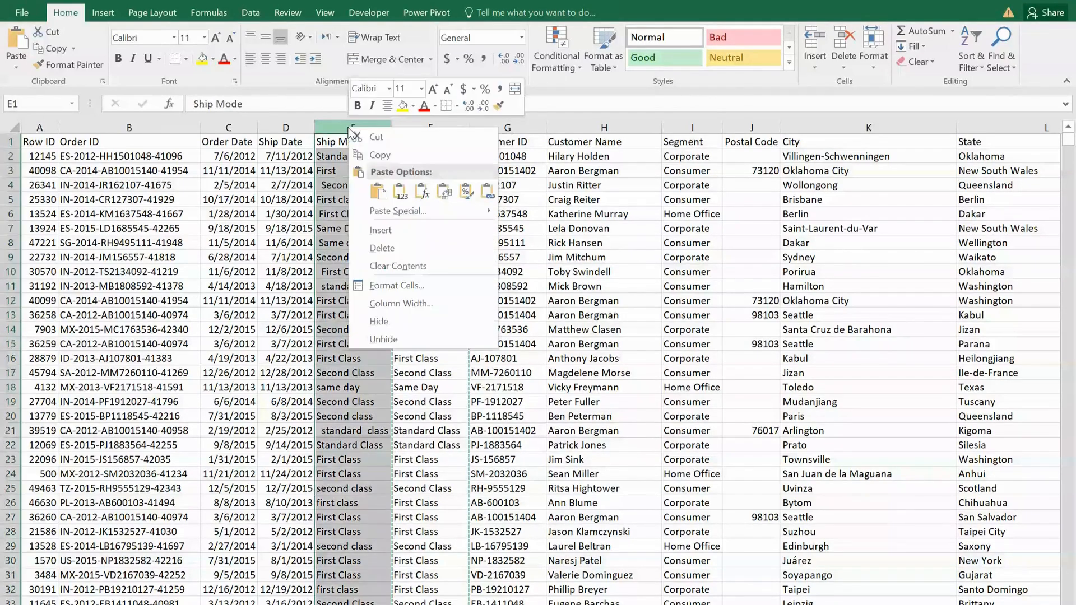
{"action": "left_click", "coordinate": [391, 248]}
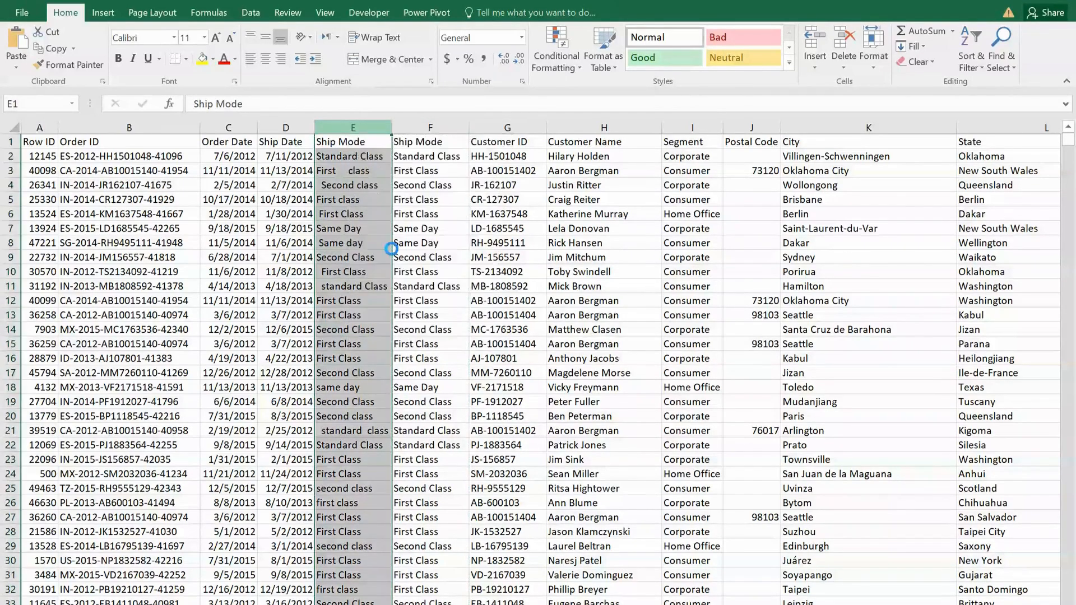
{"action": "left_click", "coordinate": [675, 271]}
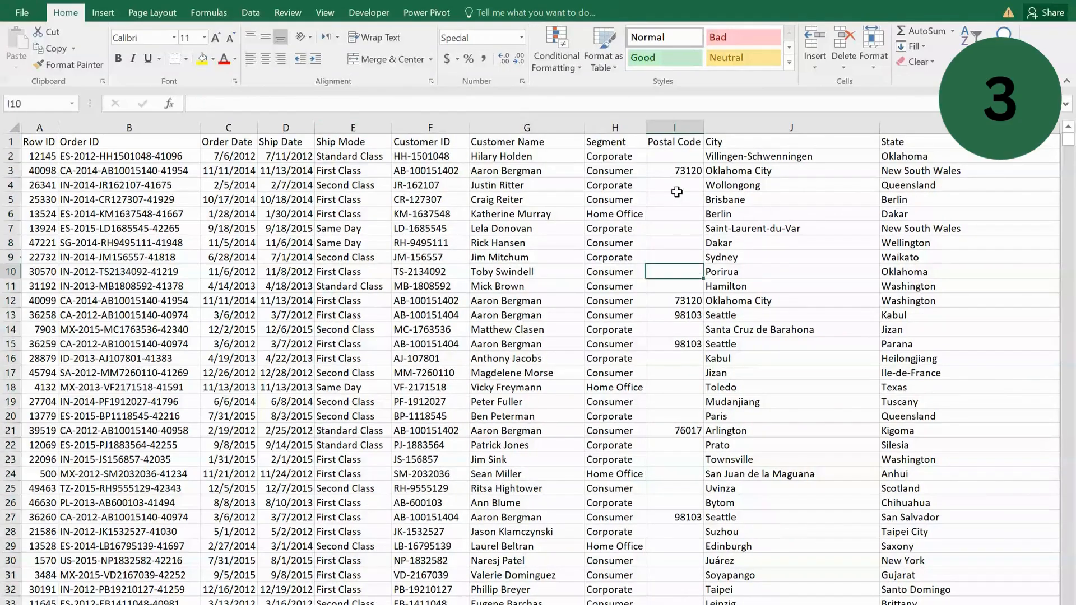
- Try entering NA individually in the blank Postal Code cells I5 and I6, and undo both entries
{"action": "left_click", "coordinate": [681, 203]}
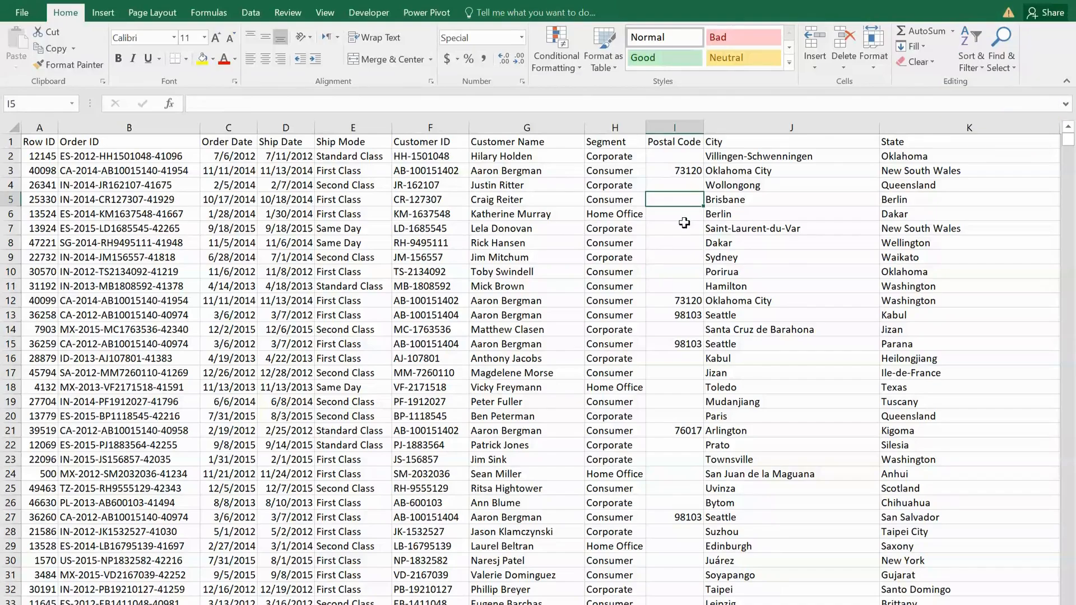
{"action": "type", "text": "NA"}
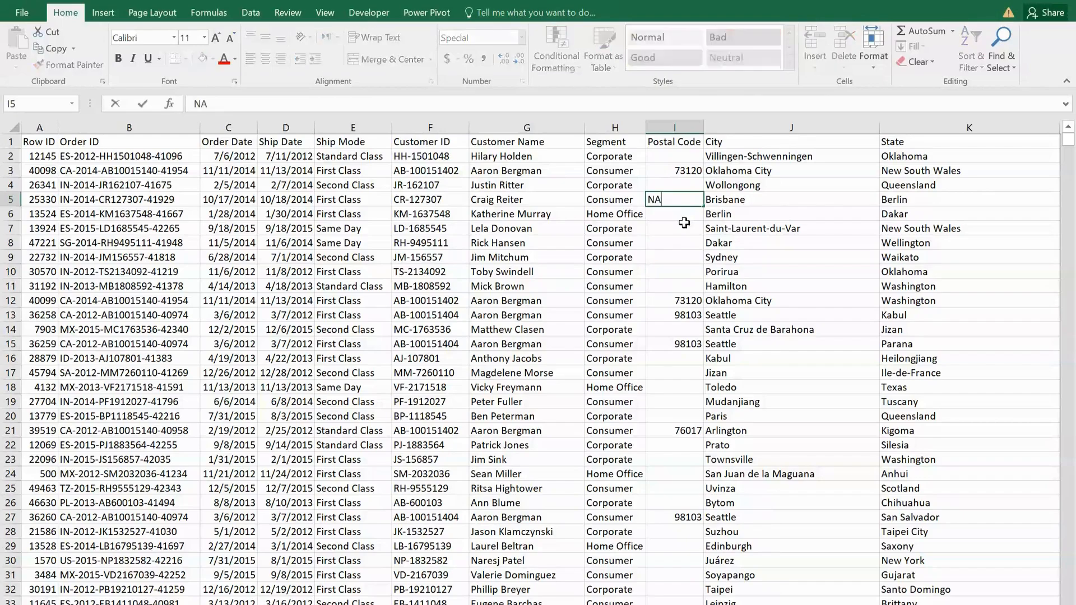
{"action": "key", "text": "Return"}
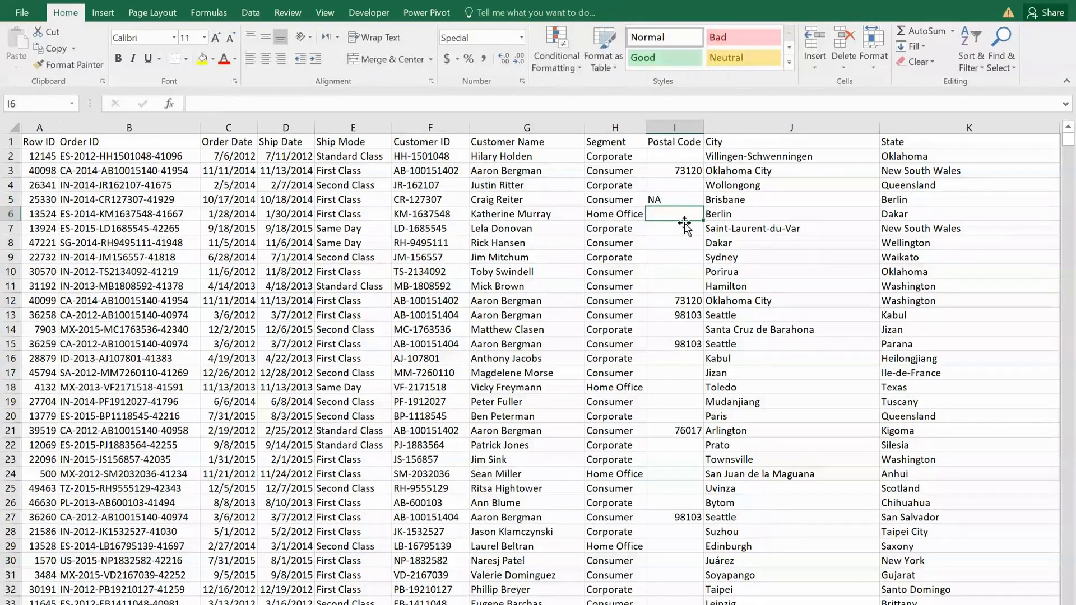
{"action": "type", "text": "NA"}
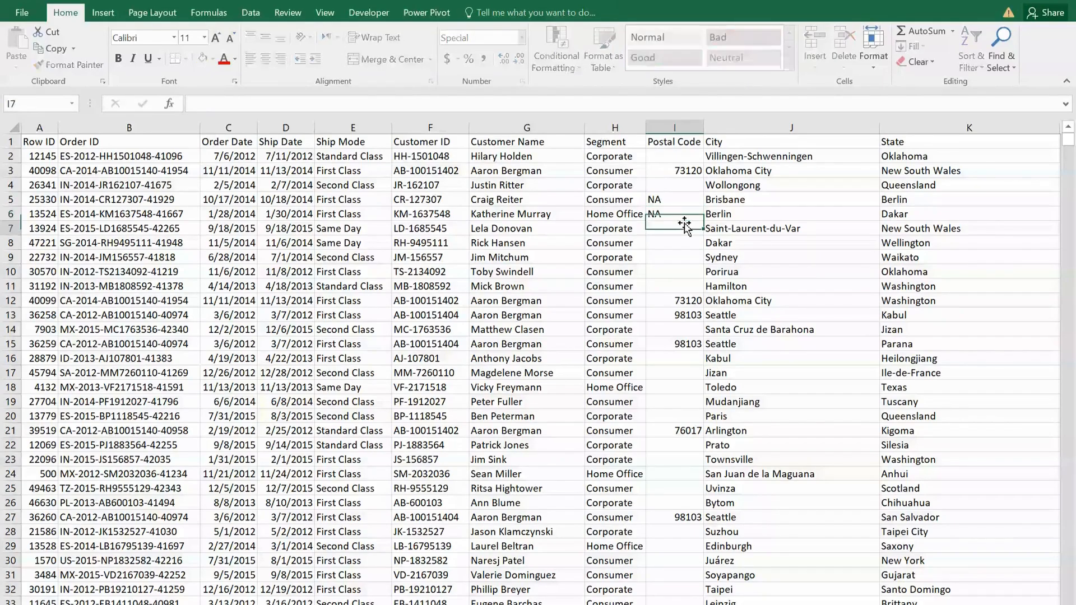
{"action": "key", "text": "Return"}
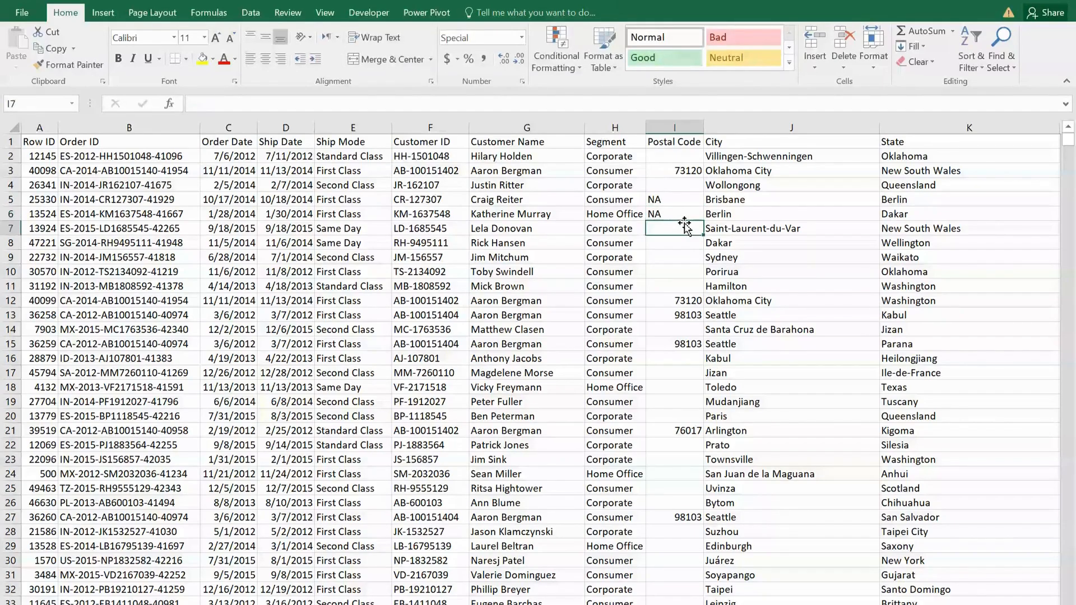
{"action": "key", "text": "ctrl+z"}
{"action": "key", "text": "ctrl+z"}
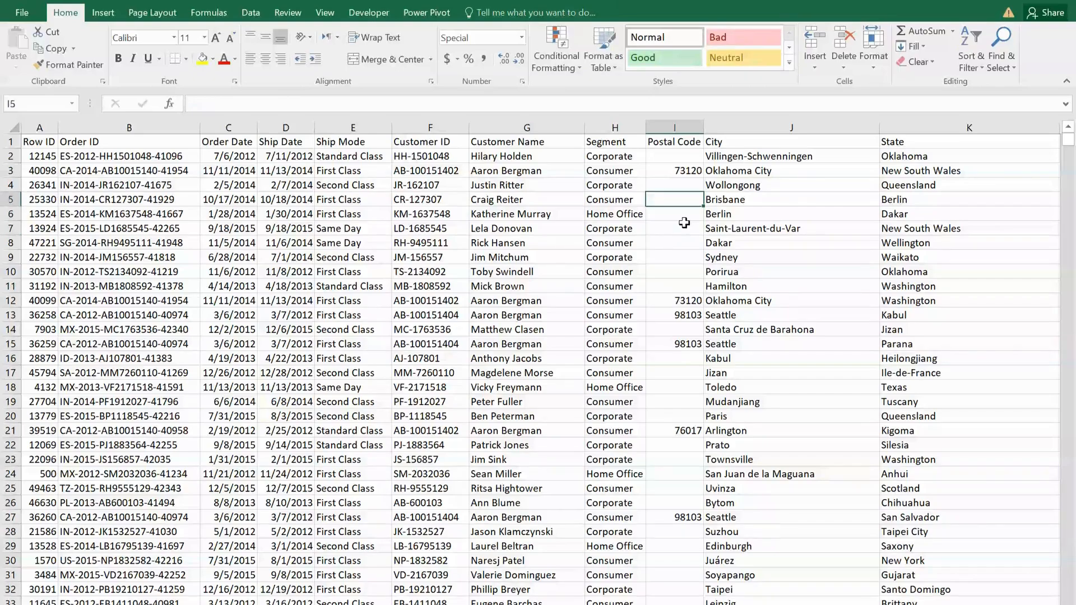
- Select all blank cells in the Postal Code column with Go To Special and fill them all with NA at once
{"action": "left_click", "coordinate": [674, 126]}
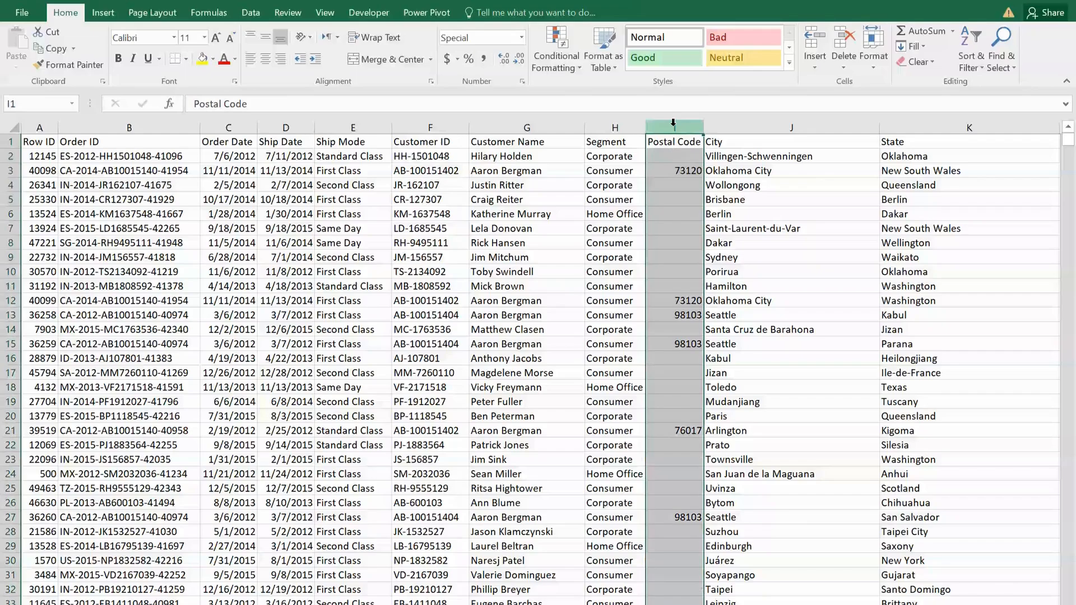
{"action": "left_click", "coordinate": [997, 57]}
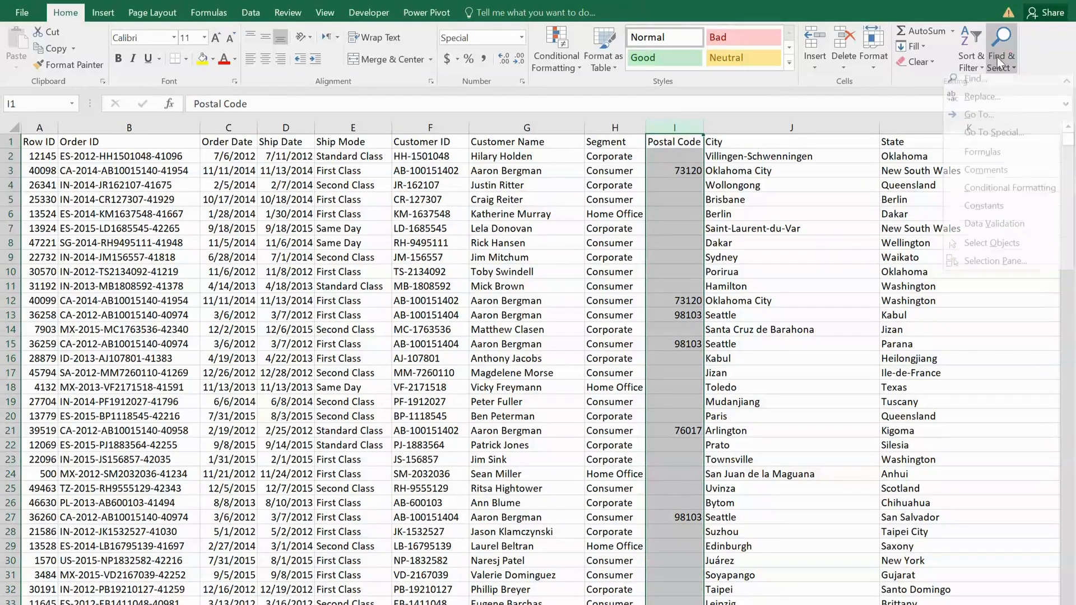
{"action": "left_click", "coordinate": [991, 136]}
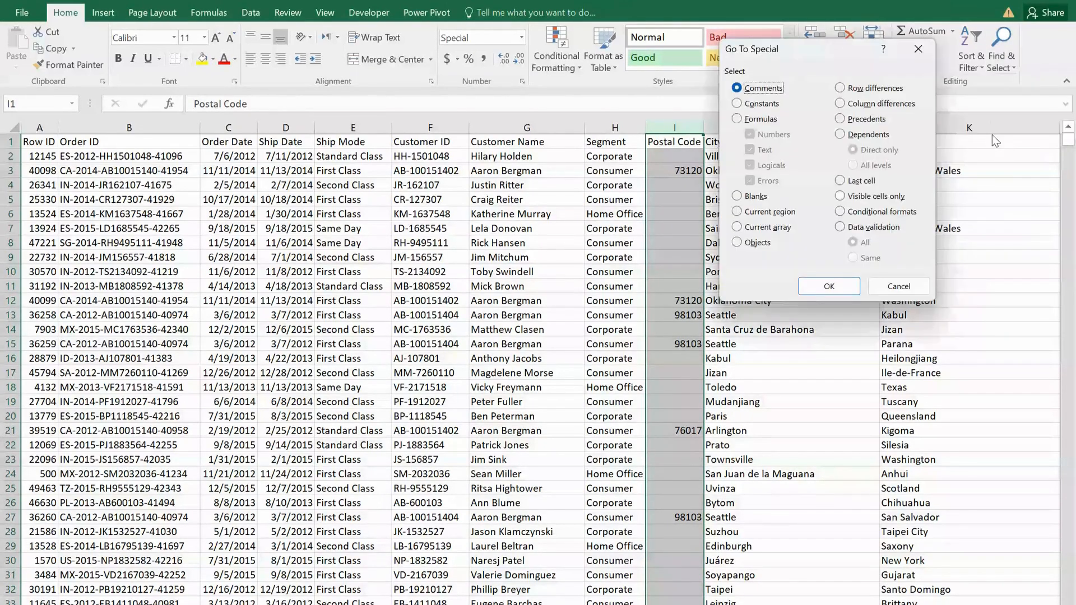
{"action": "left_click", "coordinate": [737, 196]}
{"action": "left_click", "coordinate": [829, 288]}
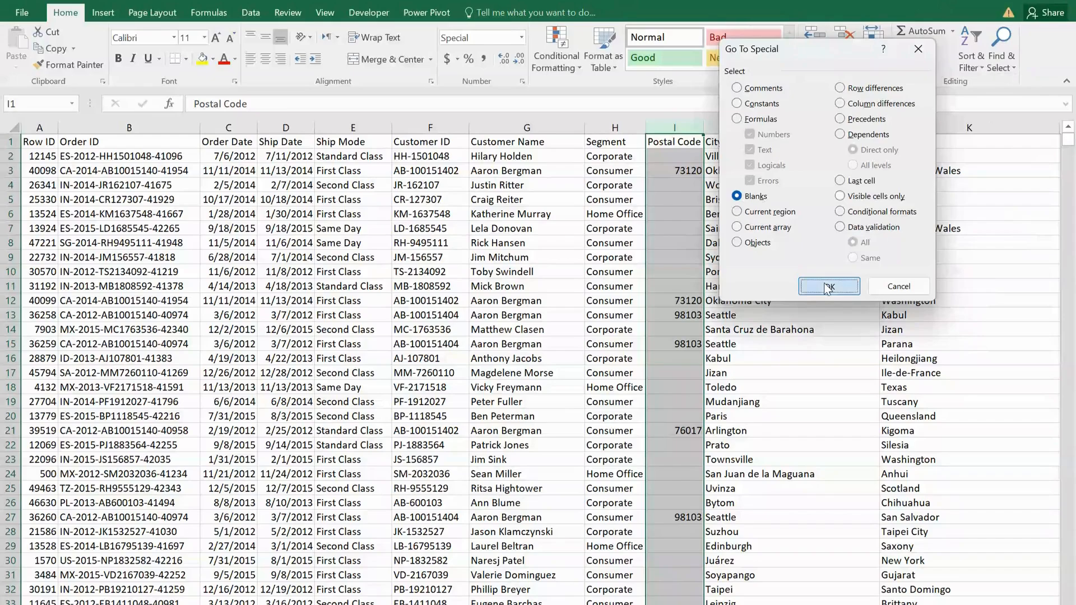
{"action": "type", "text": "NA"}
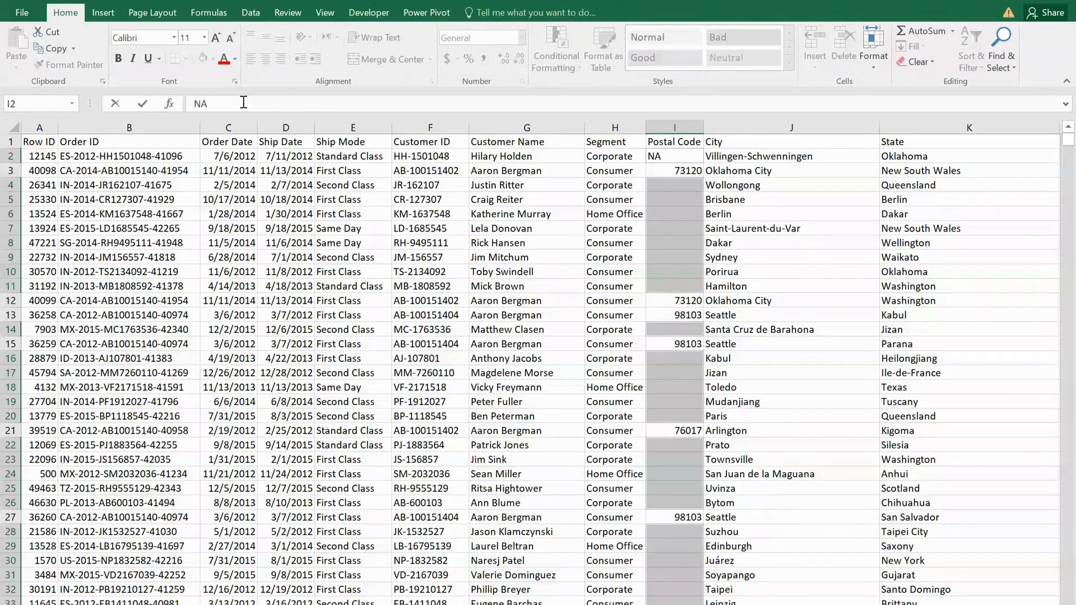
{"action": "key", "text": "ctrl+Return"}
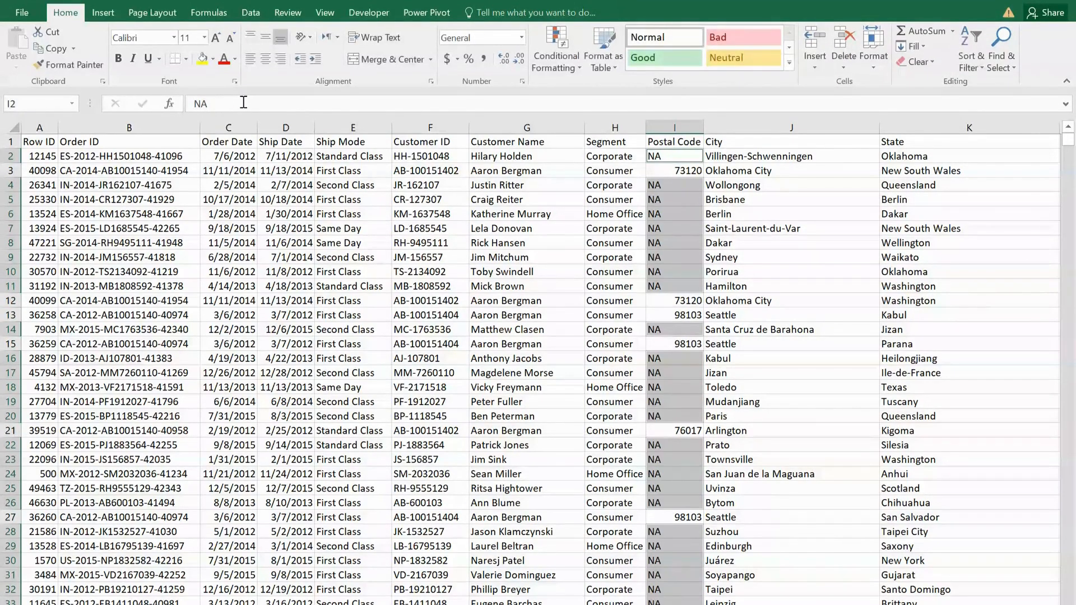
- Insert a blank column before the City column and give it the header City
{"action": "left_click", "coordinate": [672, 225]}
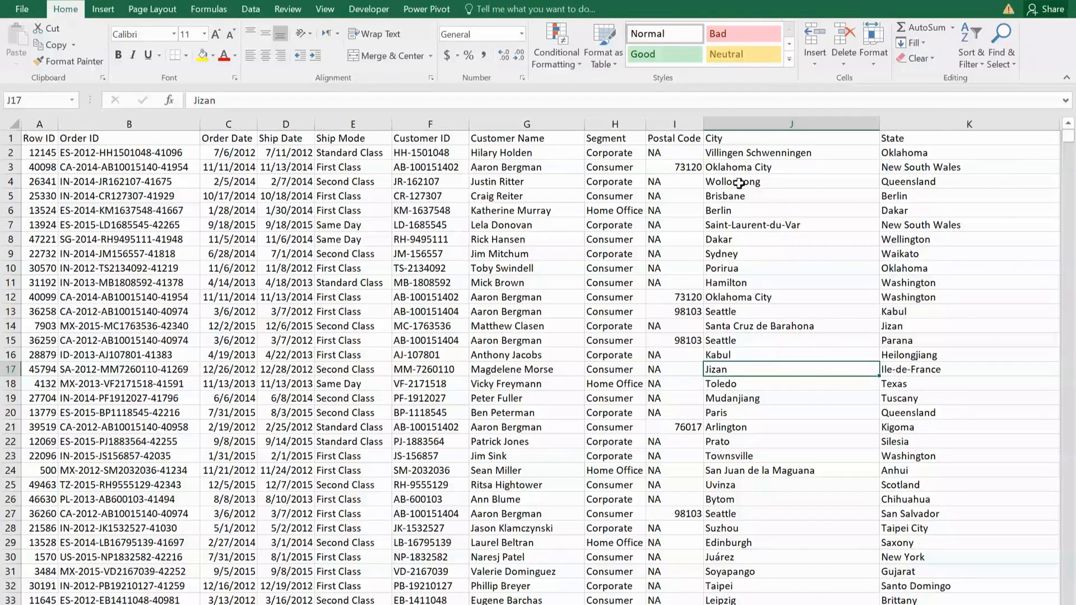
{"action": "right_click", "coordinate": [731, 122]}
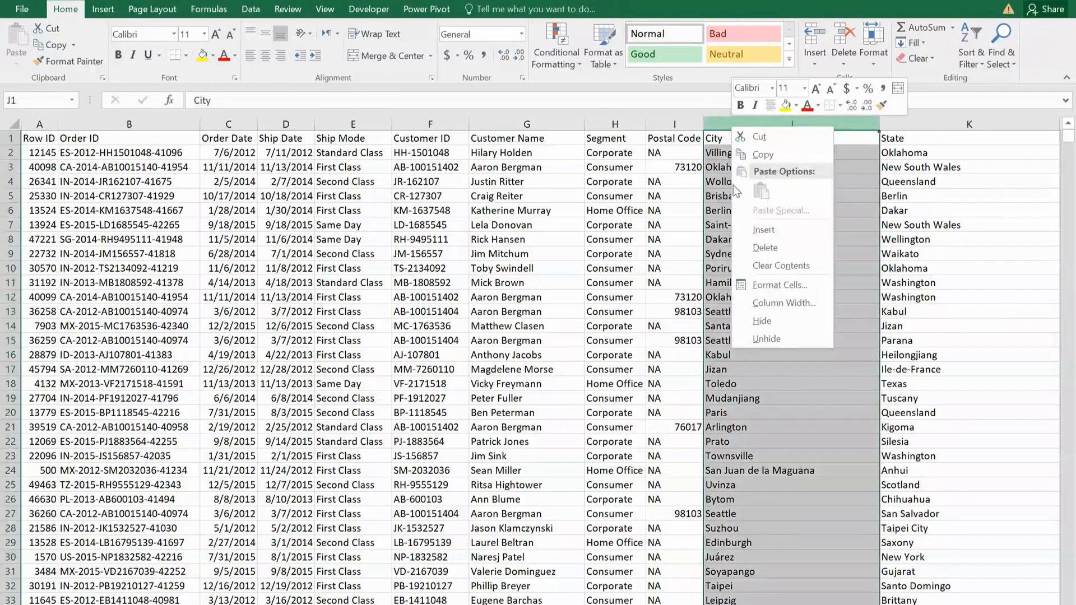
{"action": "left_click", "coordinate": [752, 230]}
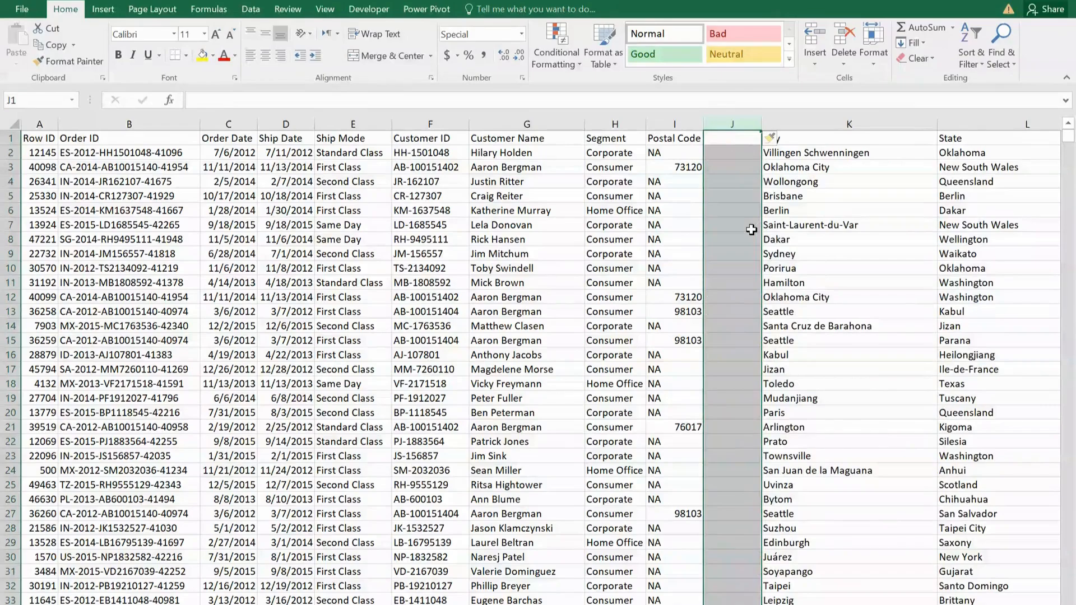
{"action": "type", "text": "Cit"}
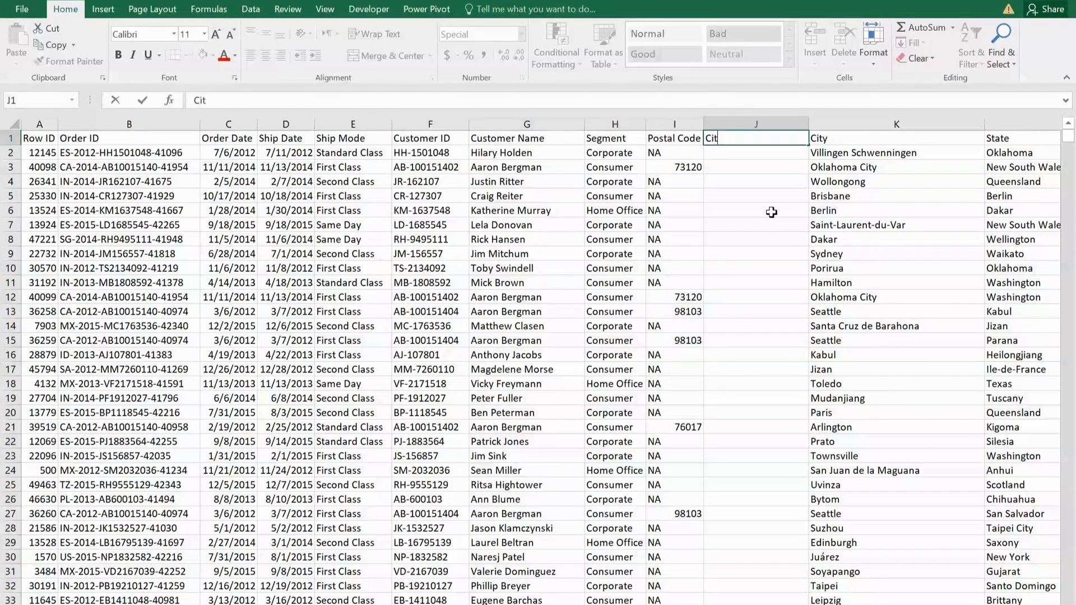
{"action": "type", "text": "y"}
{"action": "key", "text": "Return"}
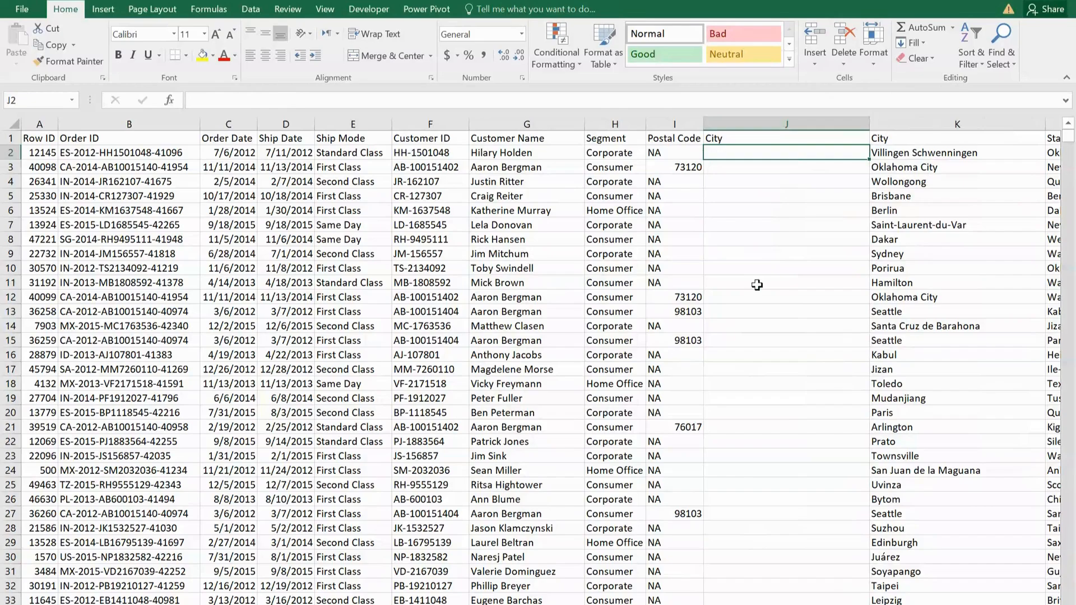
- In J2, enter =CONCATENATE(K2," - ",L2) to join the city and state with a spaced hyphen
{"action": "type", "text": "="}
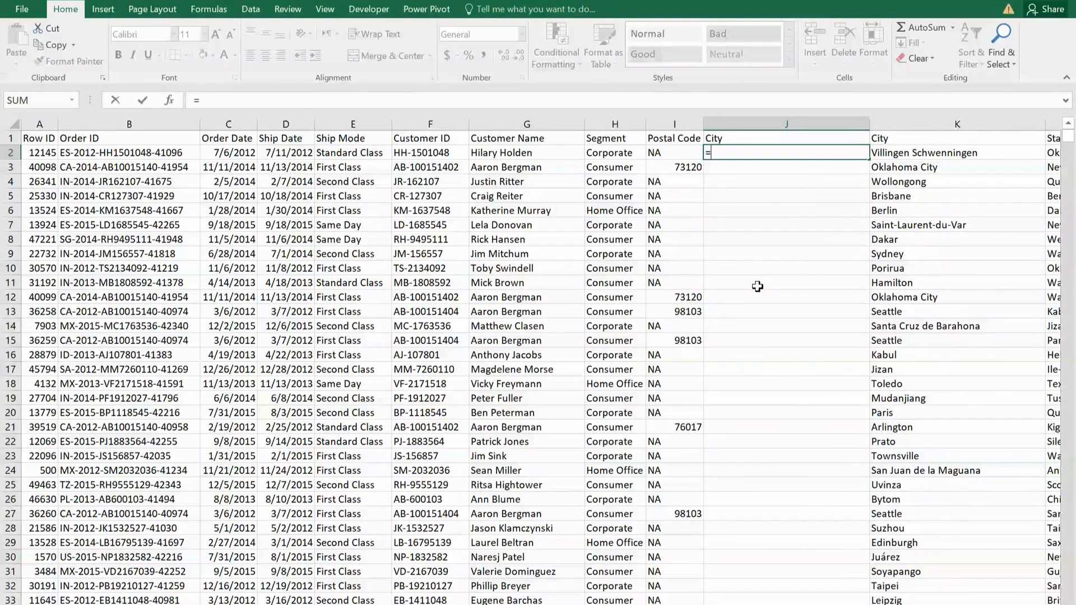
{"action": "type", "text": "con"}
{"action": "key", "text": "Tab"}
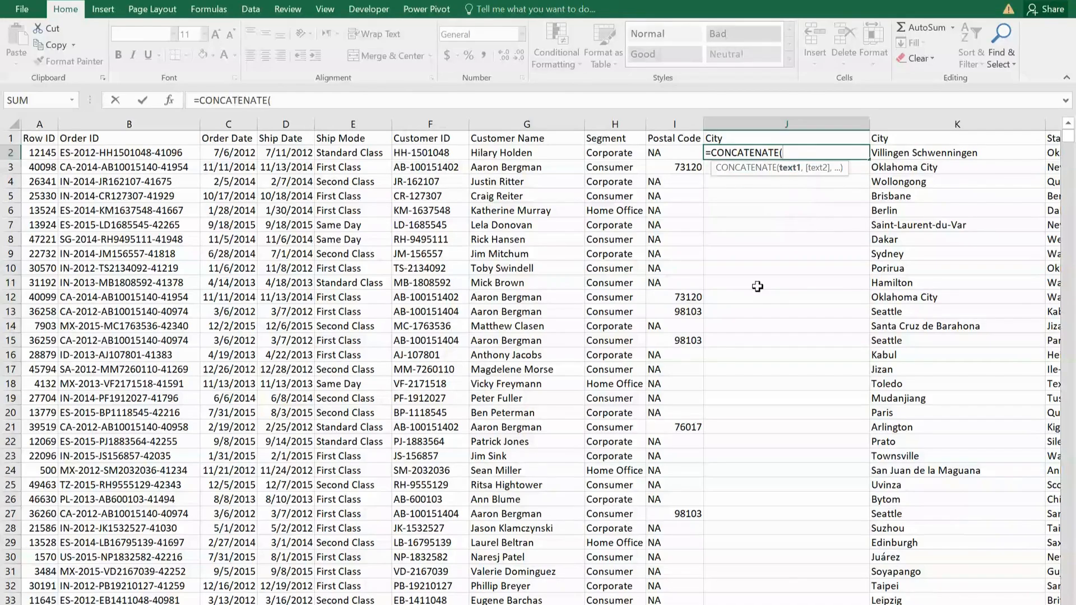
{"action": "left_click", "coordinate": [912, 154]}
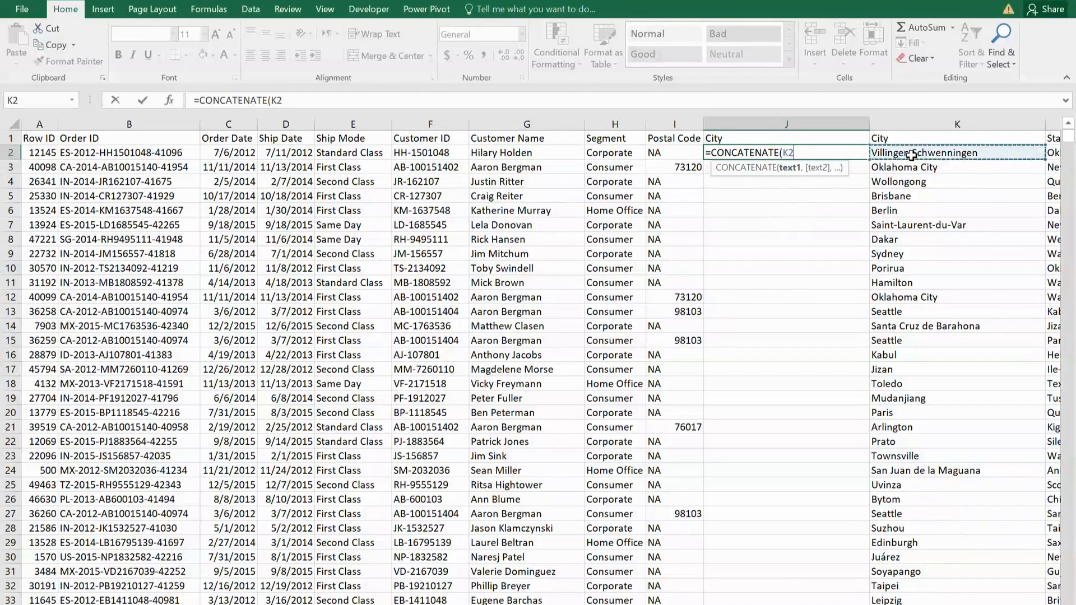
{"action": "type", "text": ","}
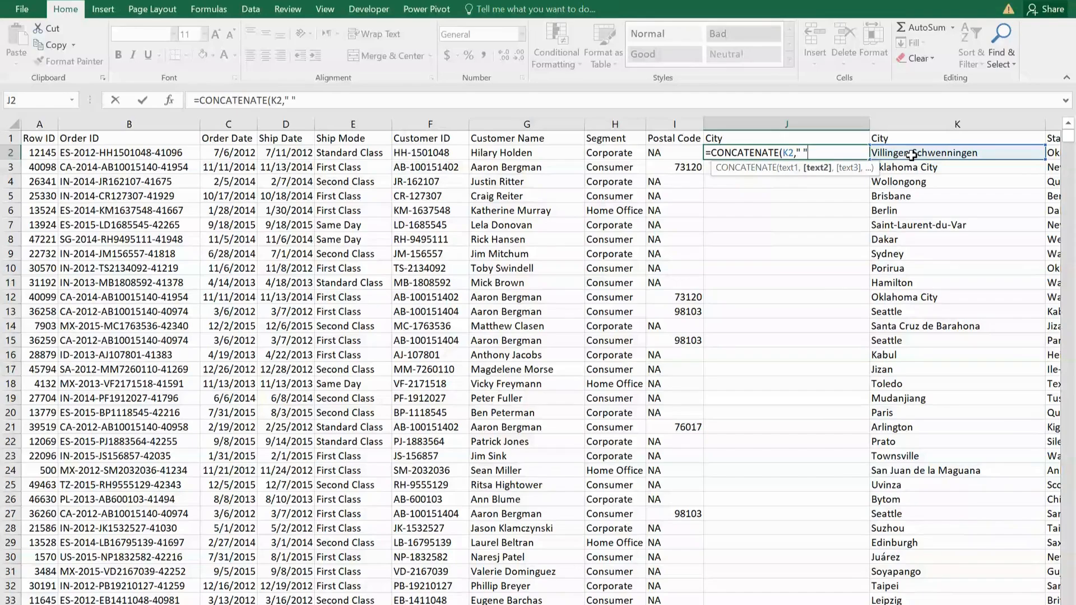
{"action": "type", "text": "\" \""}
{"action": "key", "text": "BackSpace"}
{"action": "type", "text": "- \","}
{"action": "left_click", "coordinate": [1052, 152]}
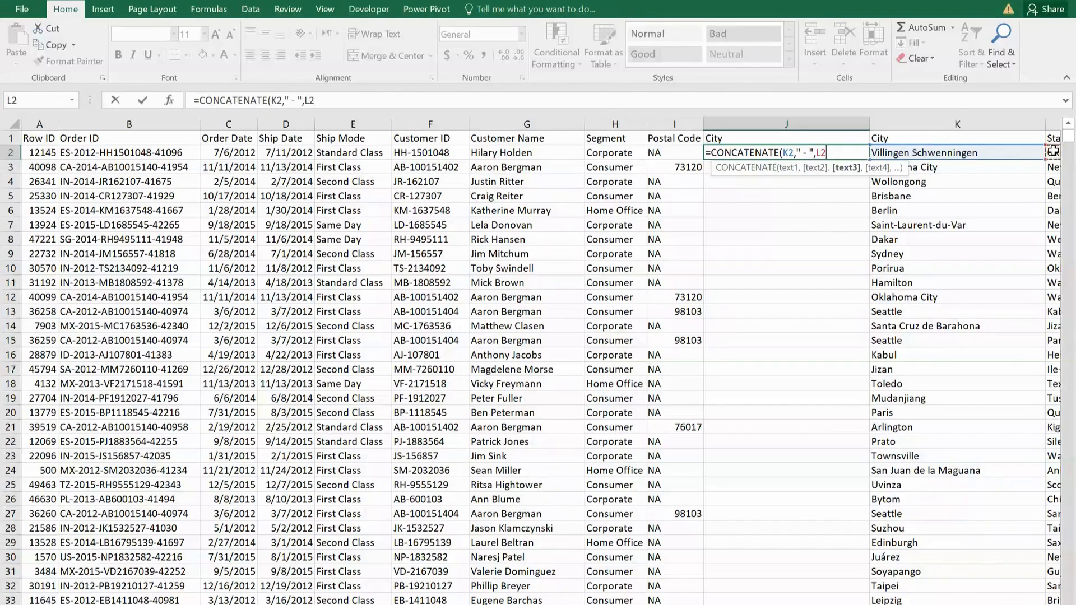
{"action": "type", "text": ")"}
{"action": "key", "text": "Return"}
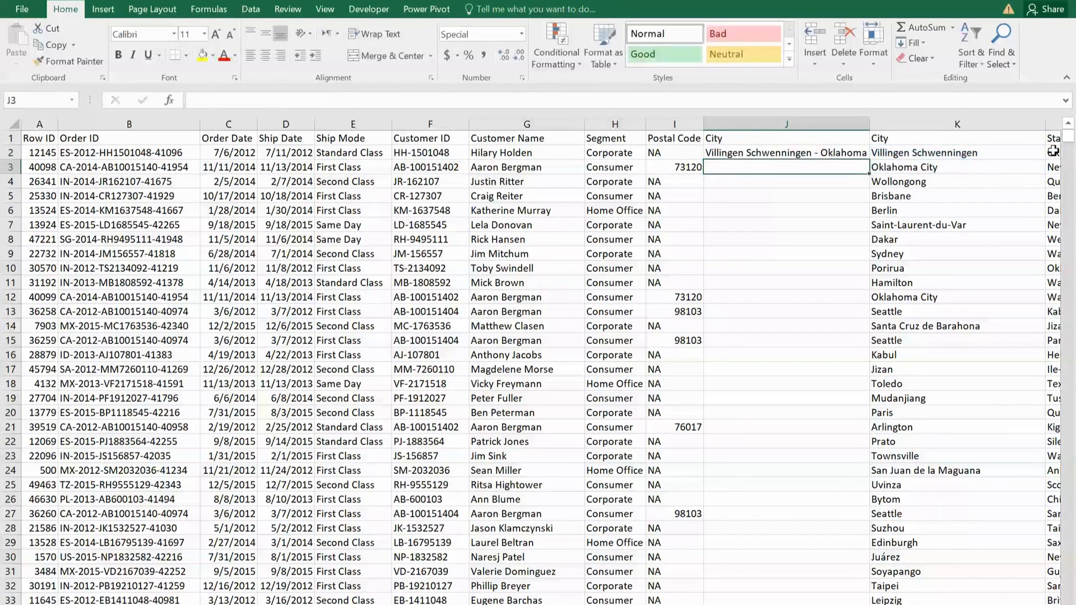
- Fill the J2 concatenation formula down the new City column and autofit the column's width
{"action": "left_click", "coordinate": [790, 153]}
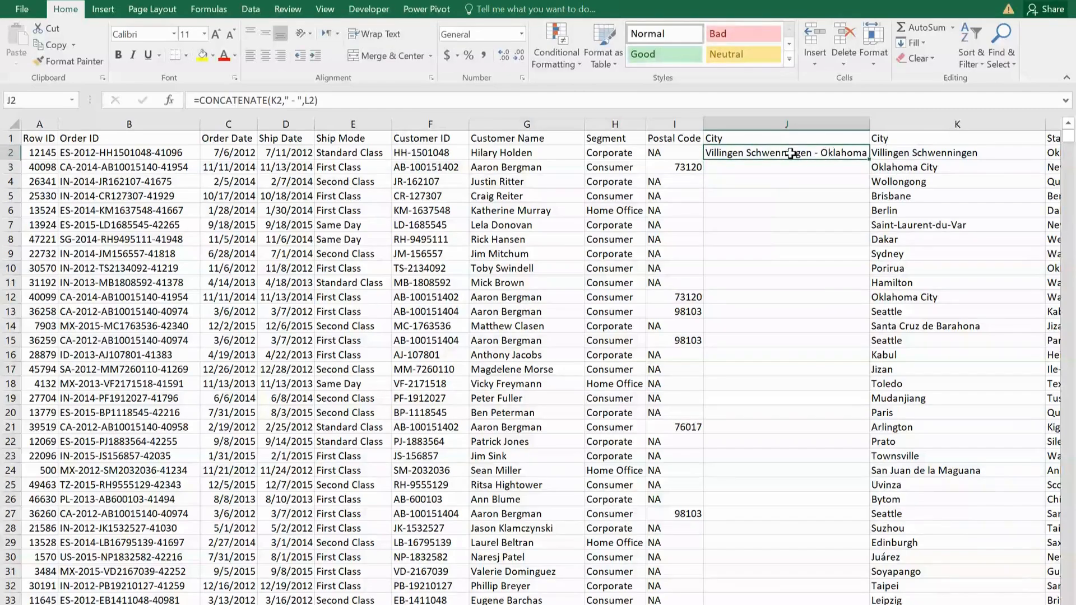
{"action": "double_click", "coordinate": [869, 160]}
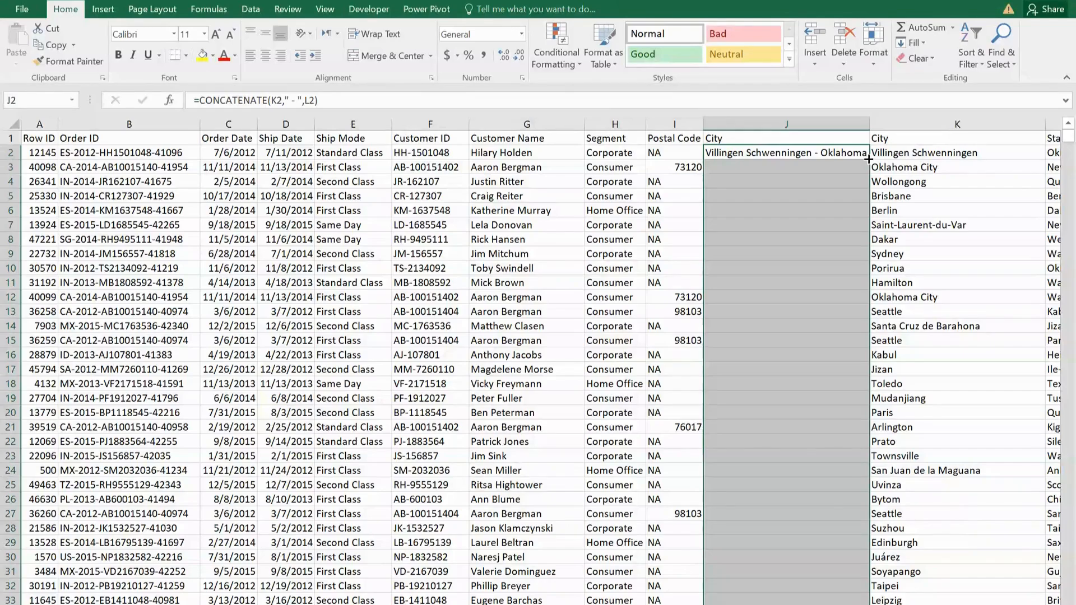
{"action": "left_click", "coordinate": [852, 256]}
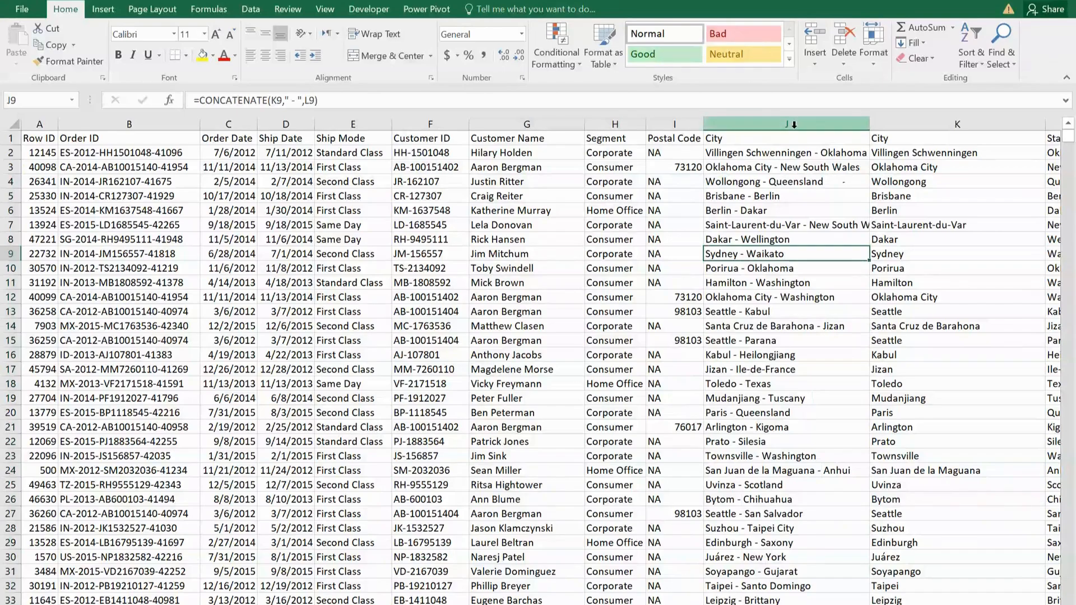
{"action": "double_click", "coordinate": [869, 124]}
{"action": "left_click", "coordinate": [779, 197]}
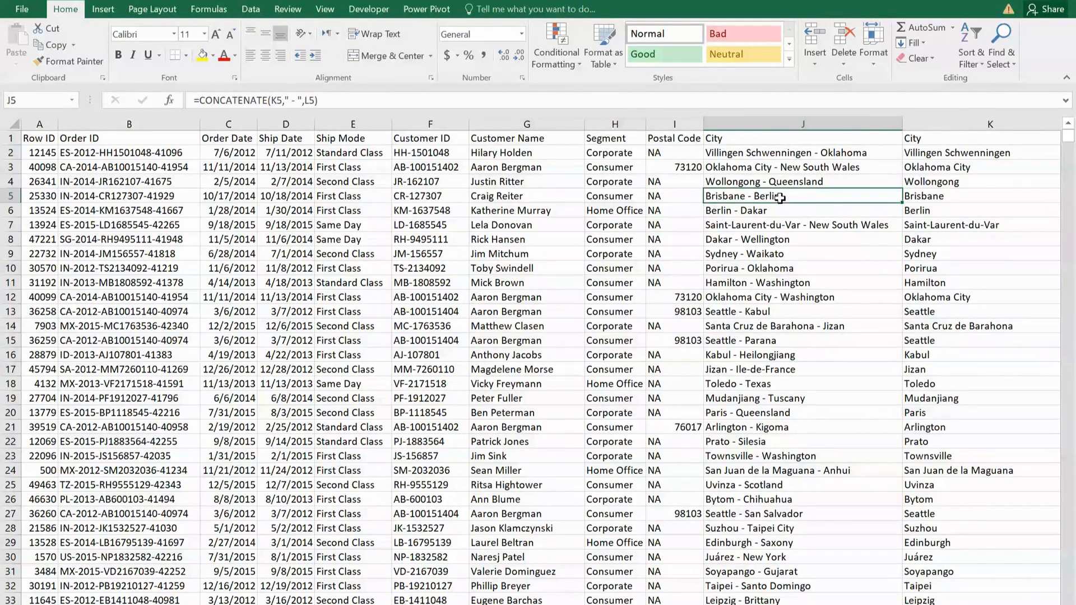
- Copy the combined City column J and use Paste Special with Values to replace its formulas with static text
{"action": "left_click", "coordinate": [781, 124]}
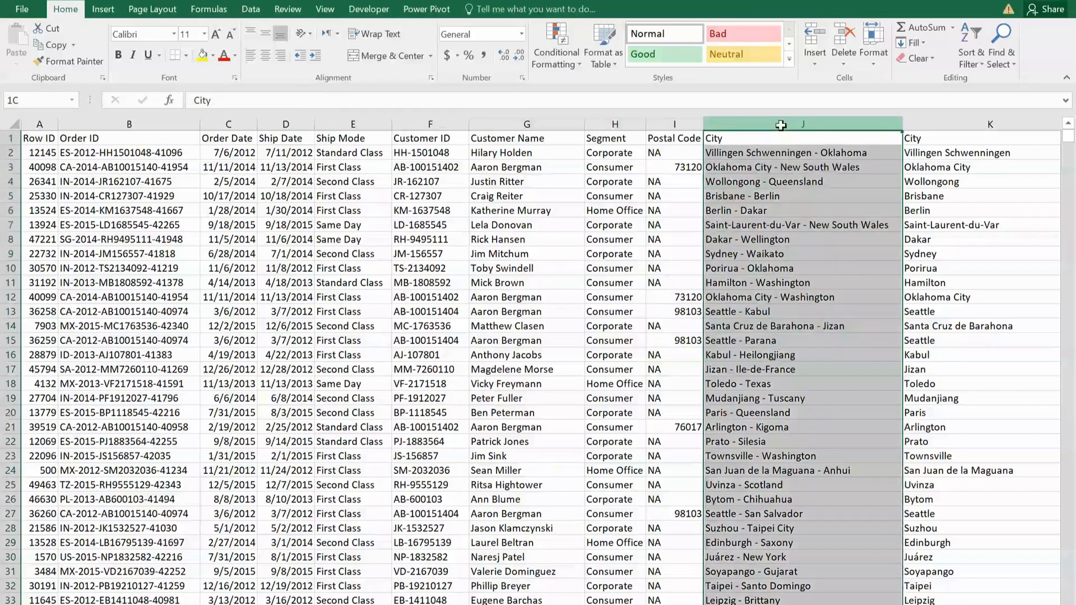
{"action": "right_click", "coordinate": [781, 123]}
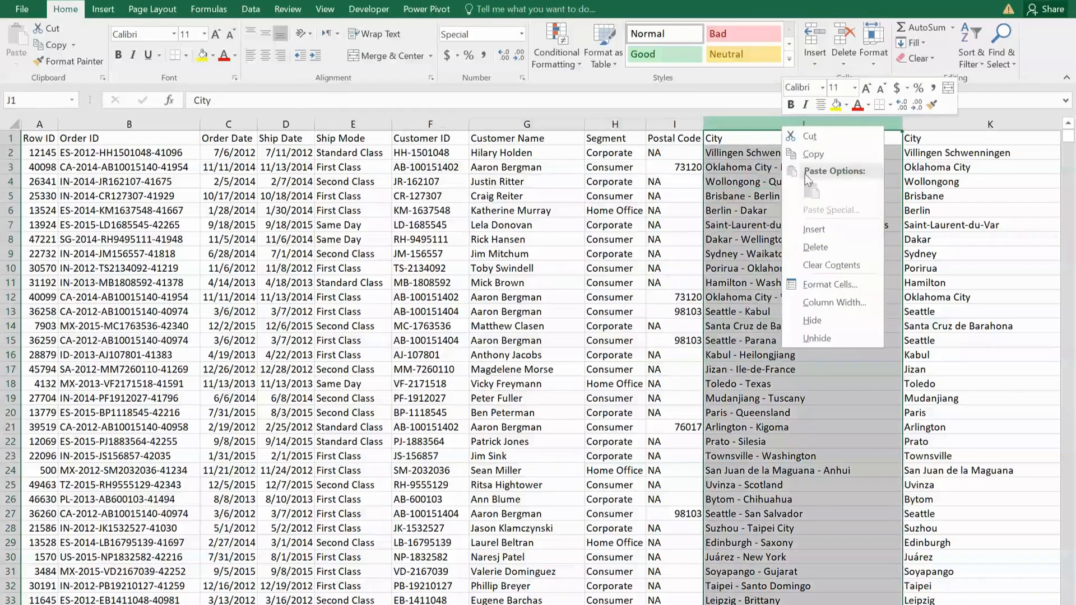
{"action": "left_click", "coordinate": [813, 154]}
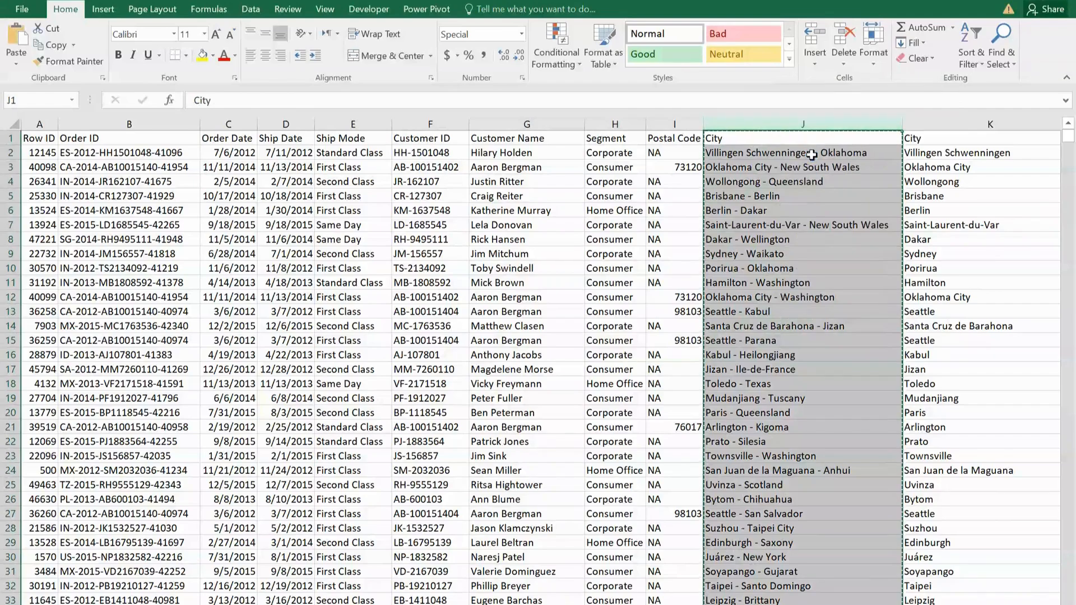
{"action": "right_click", "coordinate": [761, 121]}
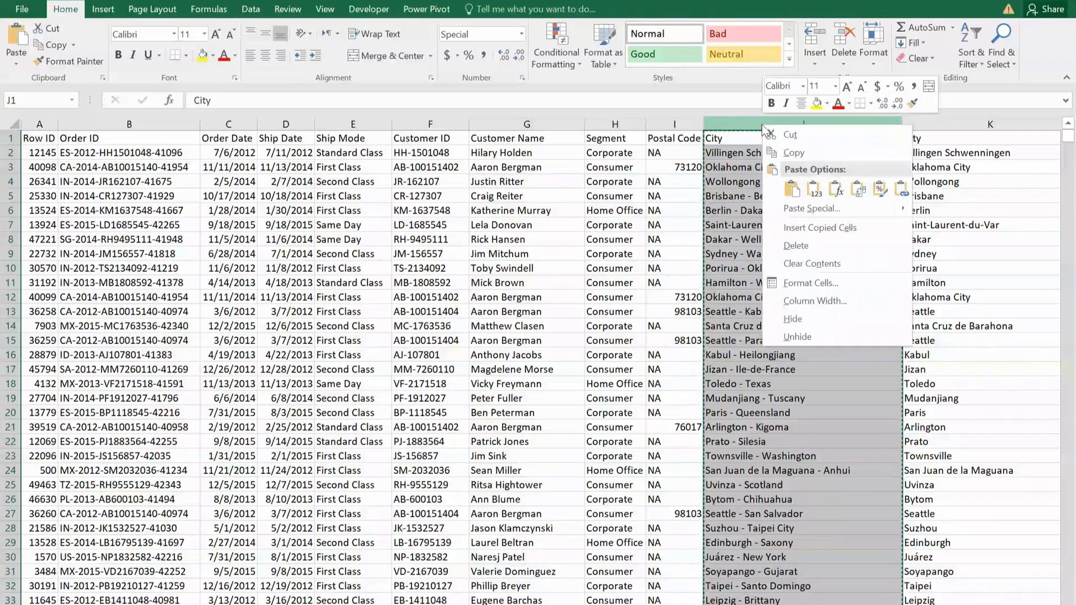
{"action": "left_click", "coordinate": [805, 215]}
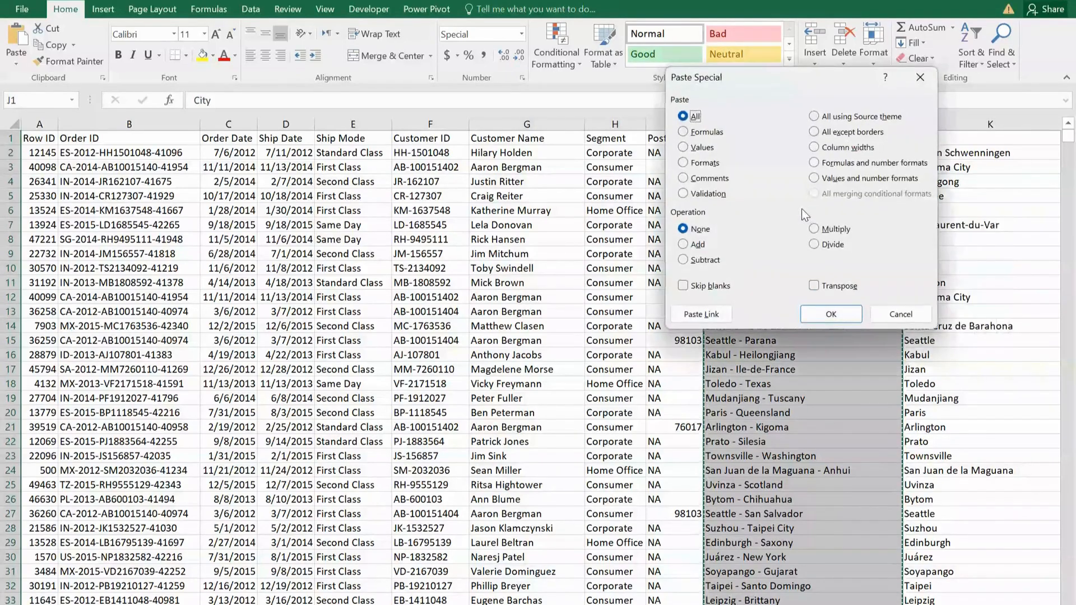
{"action": "left_click", "coordinate": [683, 147]}
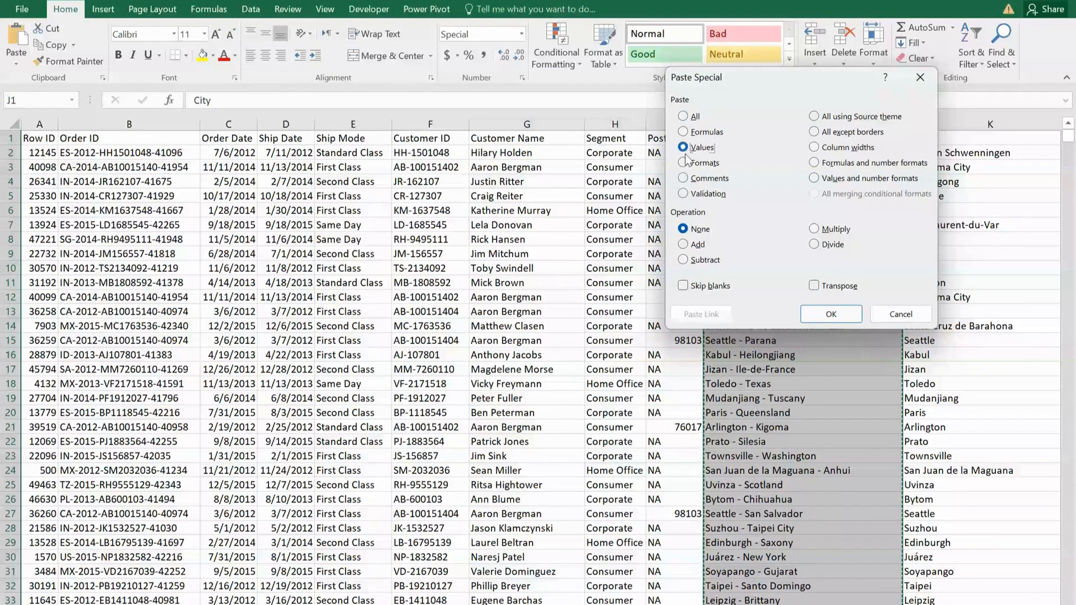
{"action": "left_click", "coordinate": [832, 315]}
- Delete the original City column and the separate State column beside the combined City column
{"action": "left_click", "coordinate": [801, 118]}
{"action": "right_click", "coordinate": [801, 119]}
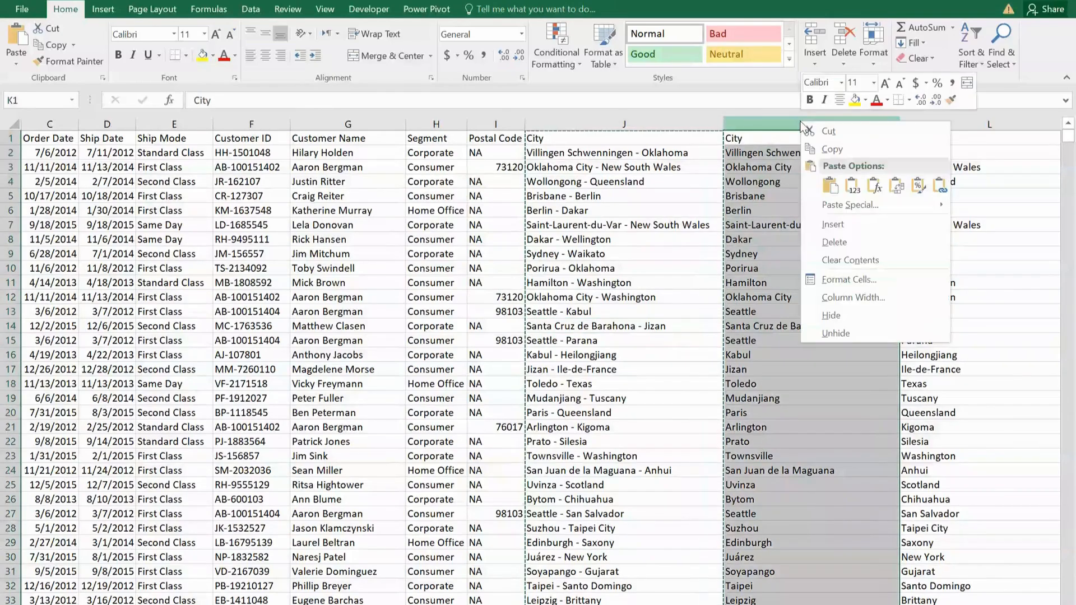
{"action": "left_click", "coordinate": [834, 242]}
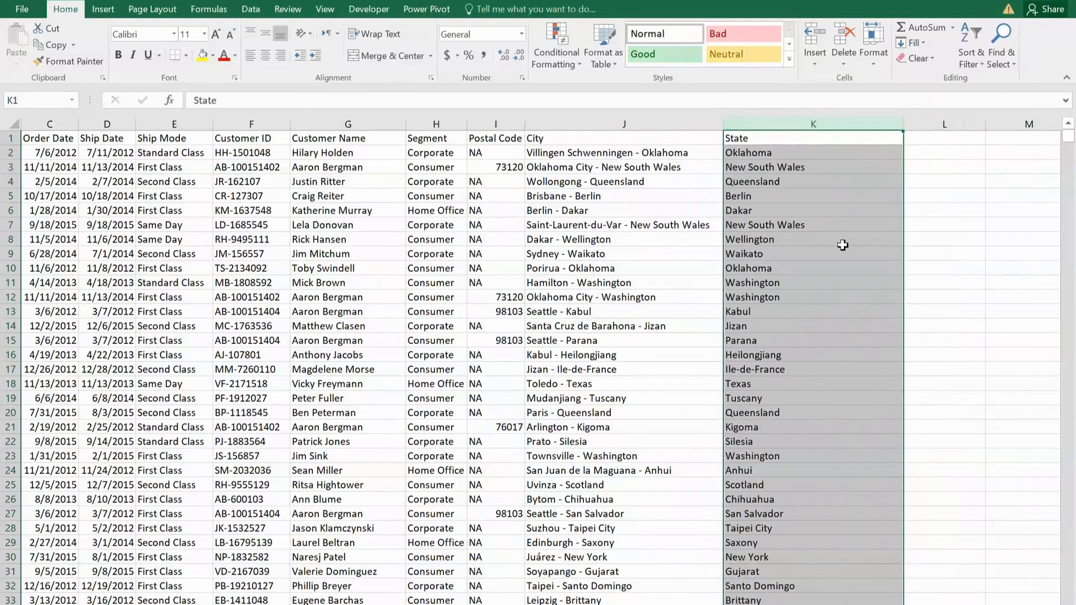
{"action": "right_click", "coordinate": [786, 125]}
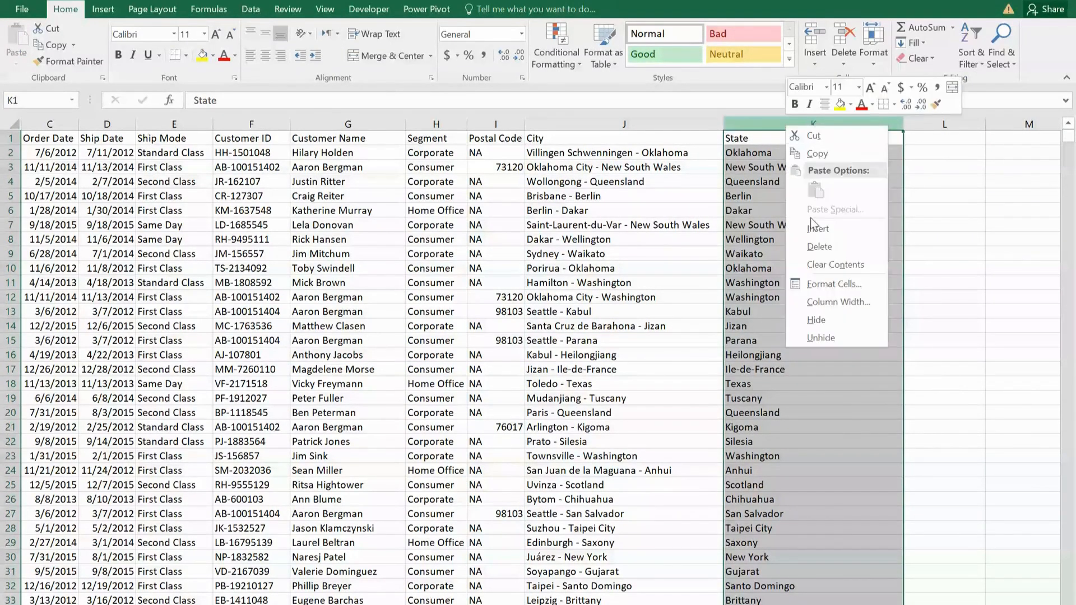
{"action": "left_click", "coordinate": [824, 247]}
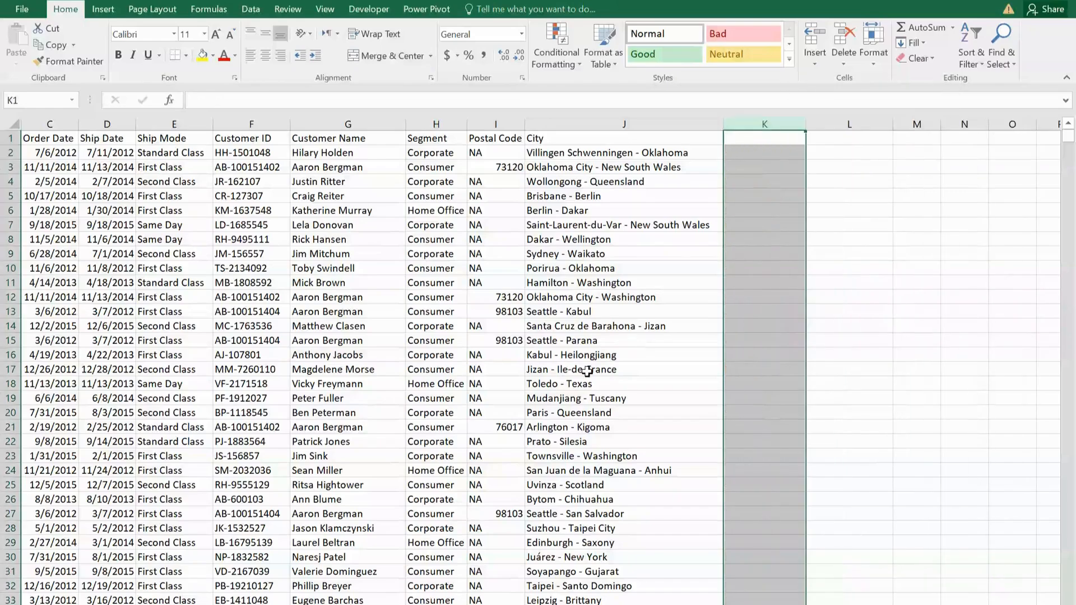
{"action": "left_click", "coordinate": [588, 368]}
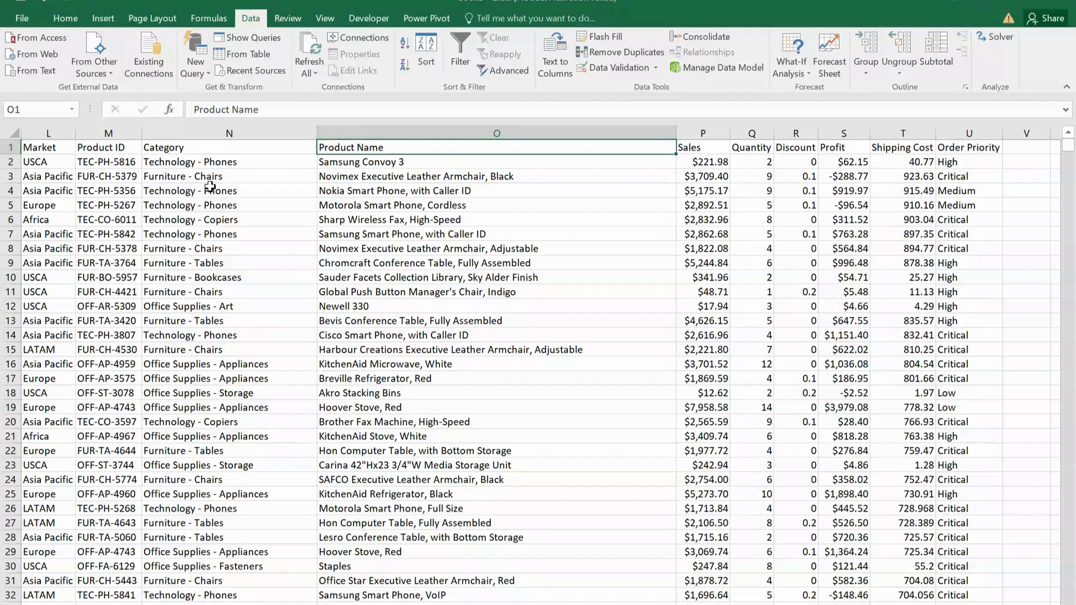
- Insert a blank column before Product Name, widen it slightly, and give it the header "Sub- Category"
{"action": "right_click", "coordinate": [334, 129]}
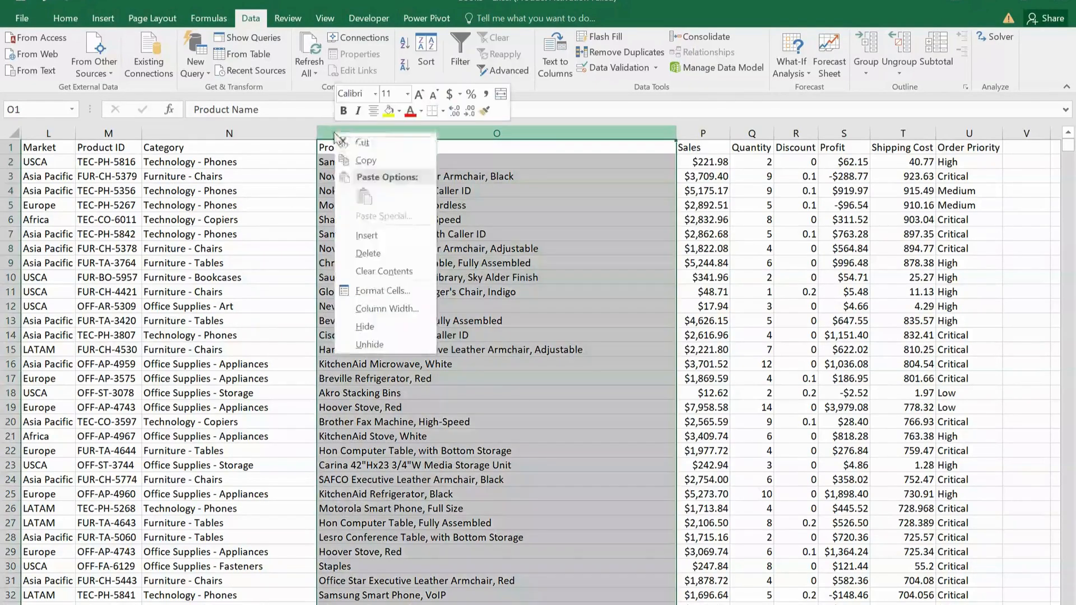
{"action": "left_click", "coordinate": [369, 235]}
{"action": "left_click", "coordinate": [386, 146]}
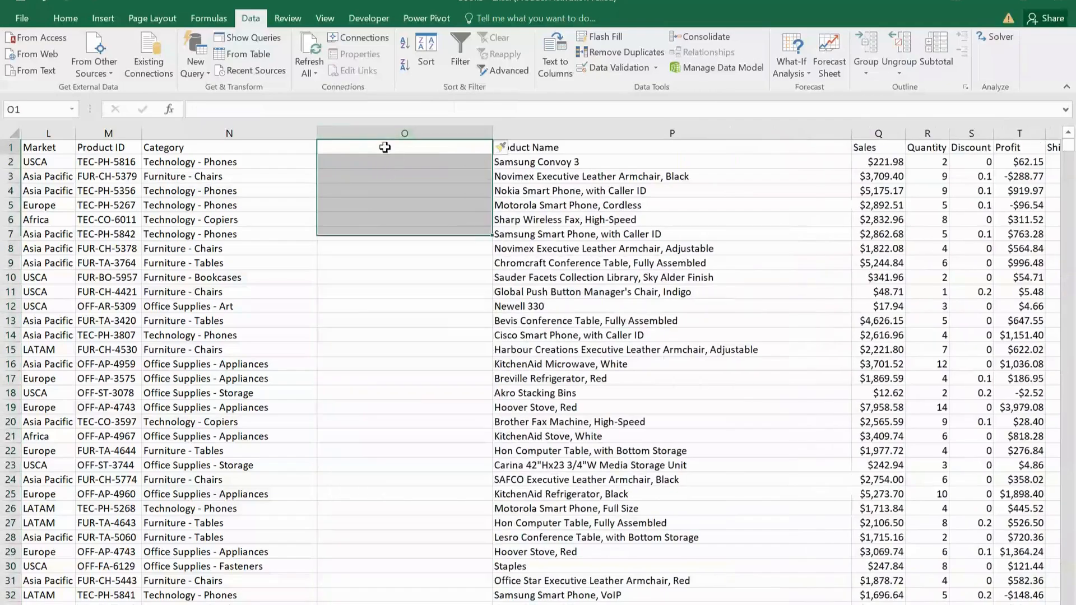
{"action": "left_click_drag", "start_coordinate": [493, 134], "coordinate": [507, 135]}
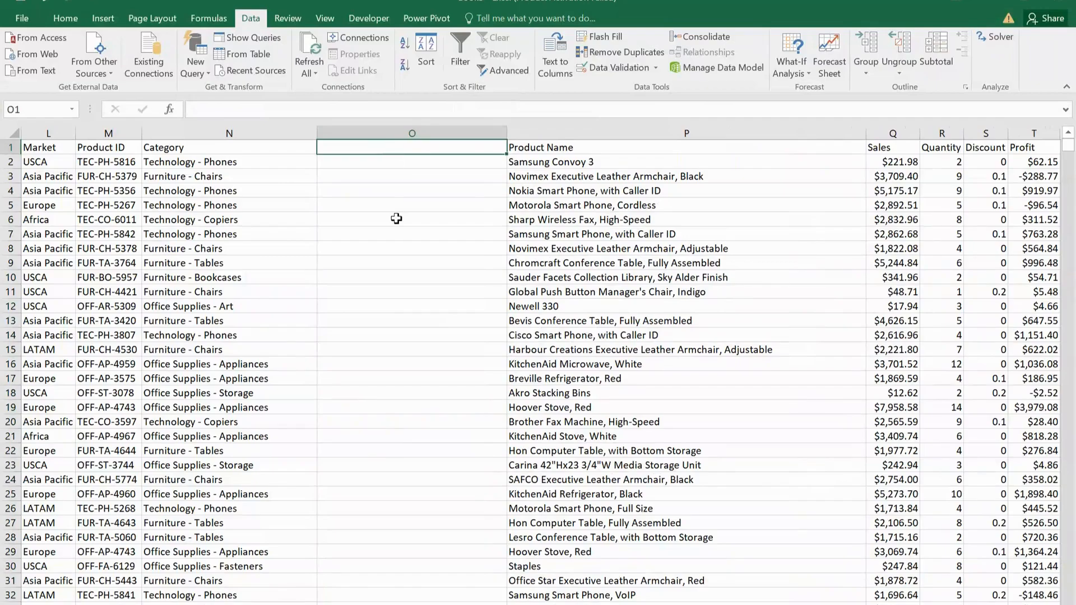
{"action": "key", "text": "F2"}
{"action": "type", "text": "Sub"}
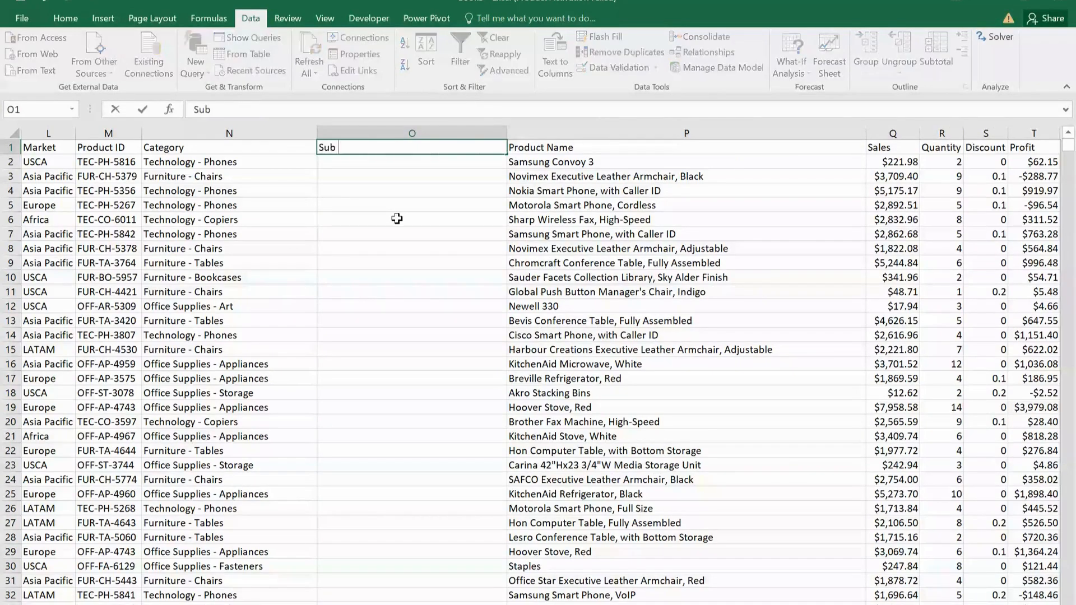
{"action": "type", "text": "- CAtegory"}
{"action": "key", "text": "ctrl+Return"}
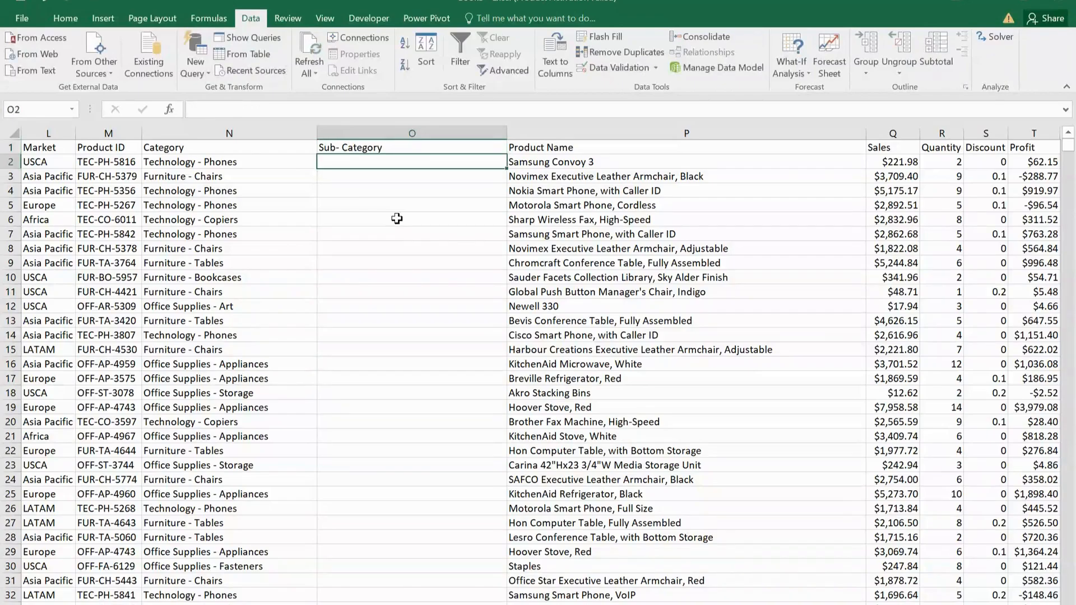
- Split the Category column N into Category and Sub-Category with Text to Columns, delimited by a hyphen, with General format and destination $N$1
{"action": "key", "text": "alt+h"}
{"action": "left_click", "coordinate": [238, 161]}
{"action": "left_click", "coordinate": [232, 130]}
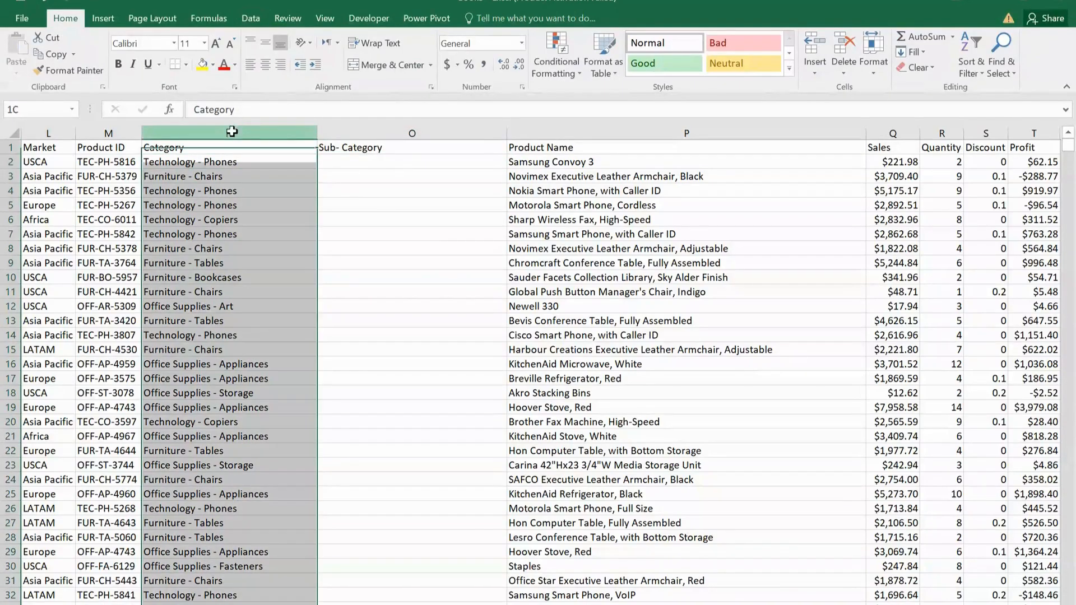
{"action": "left_click", "coordinate": [249, 17]}
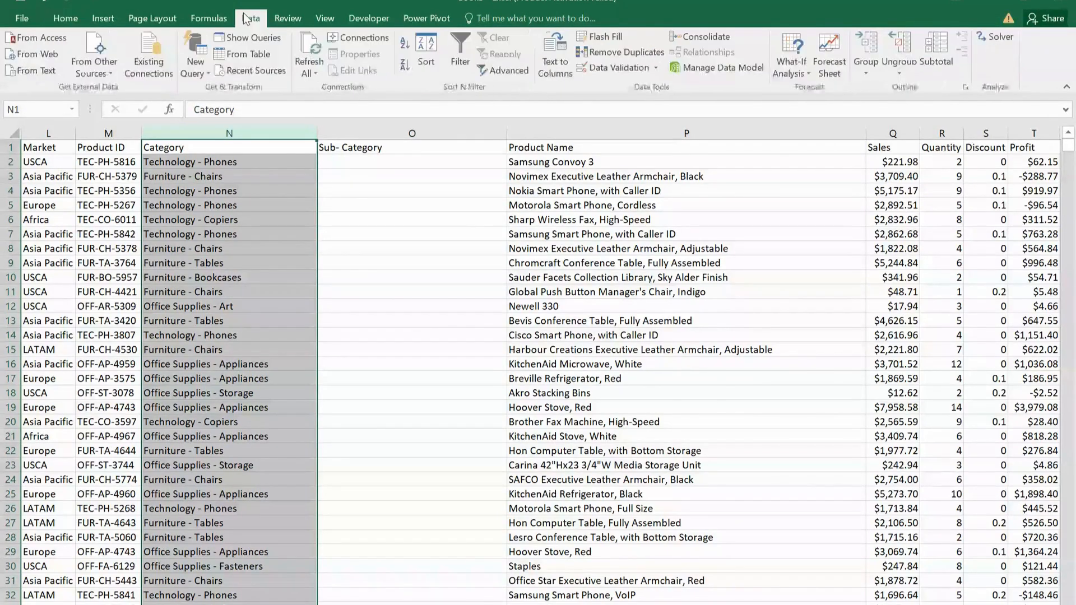
{"action": "left_click", "coordinate": [554, 71]}
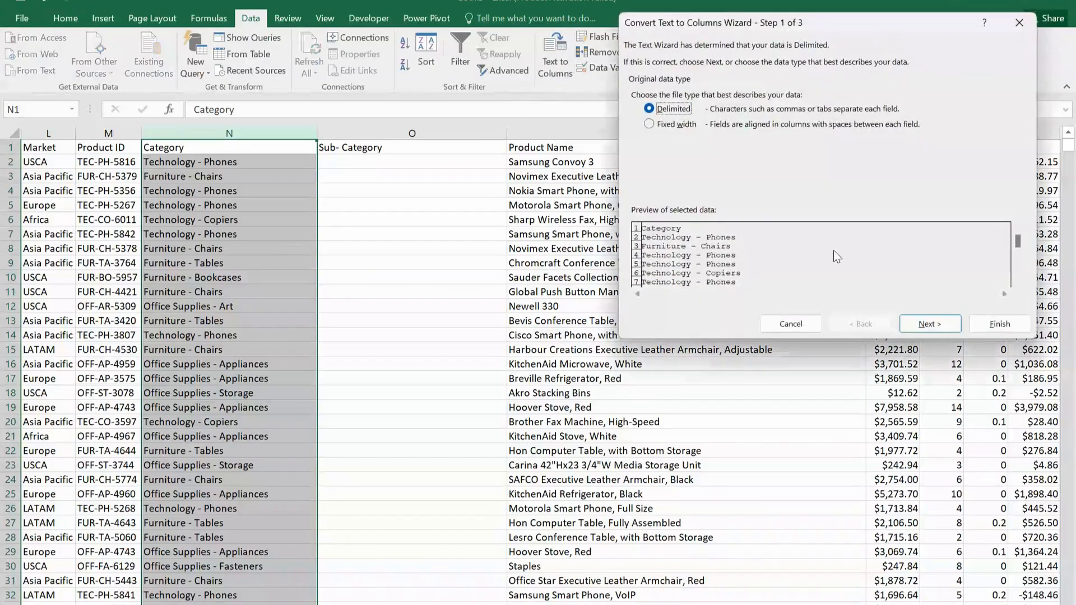
{"action": "left_click", "coordinate": [928, 324]}
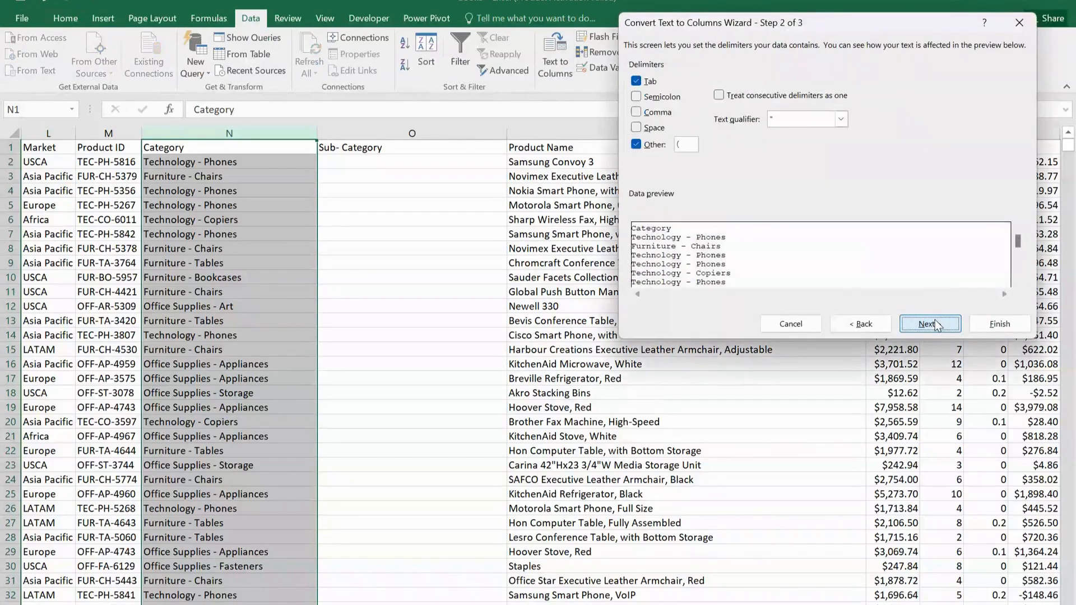
{"action": "left_click", "coordinate": [681, 145]}
{"action": "type", "text": "-"}
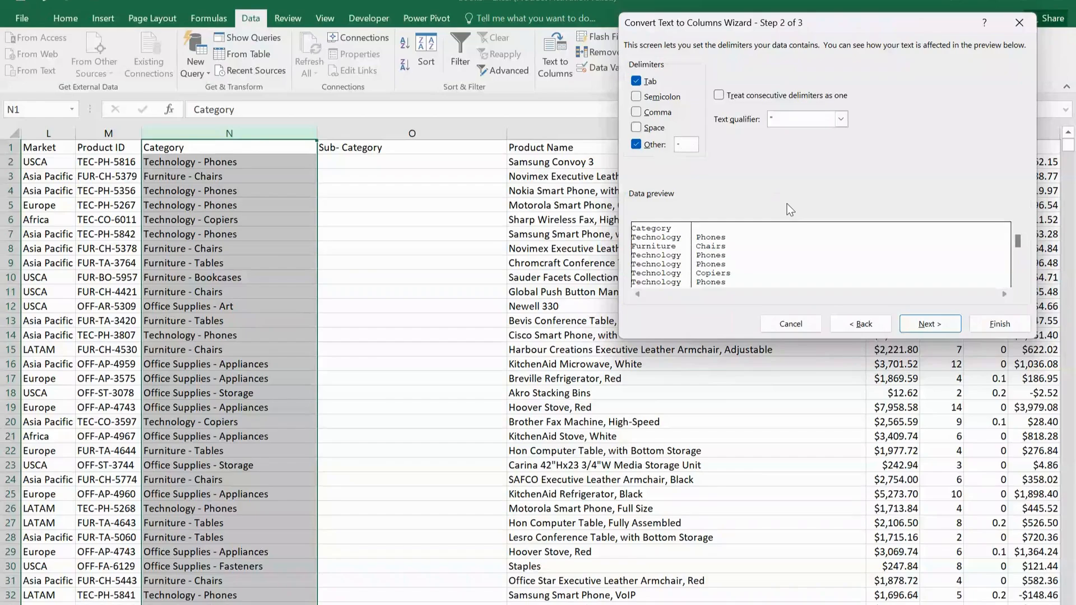
{"action": "left_click", "coordinate": [928, 325]}
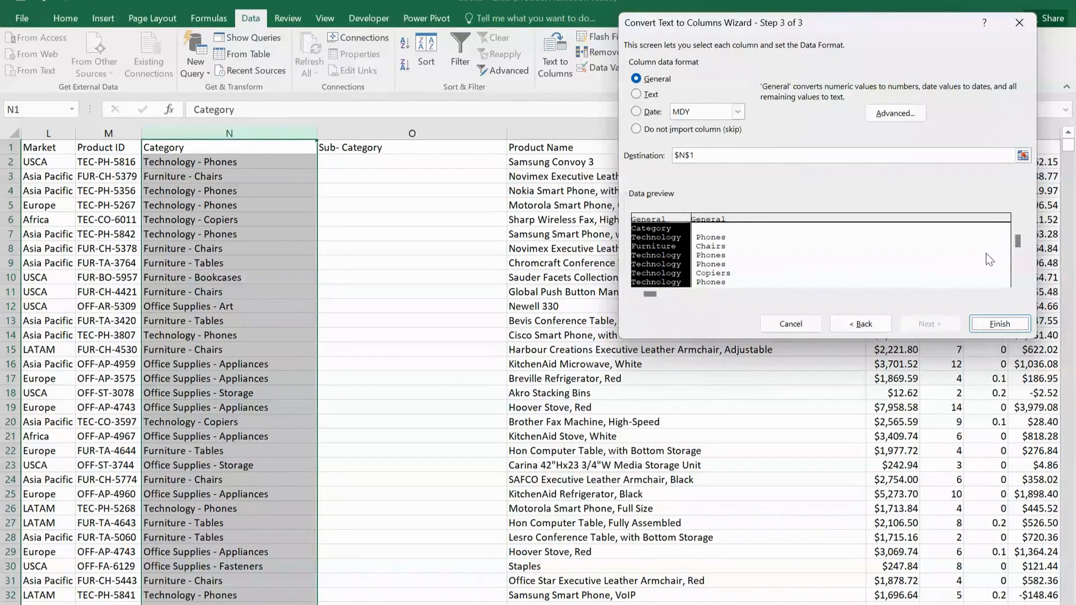
{"action": "left_click", "coordinate": [999, 324]}
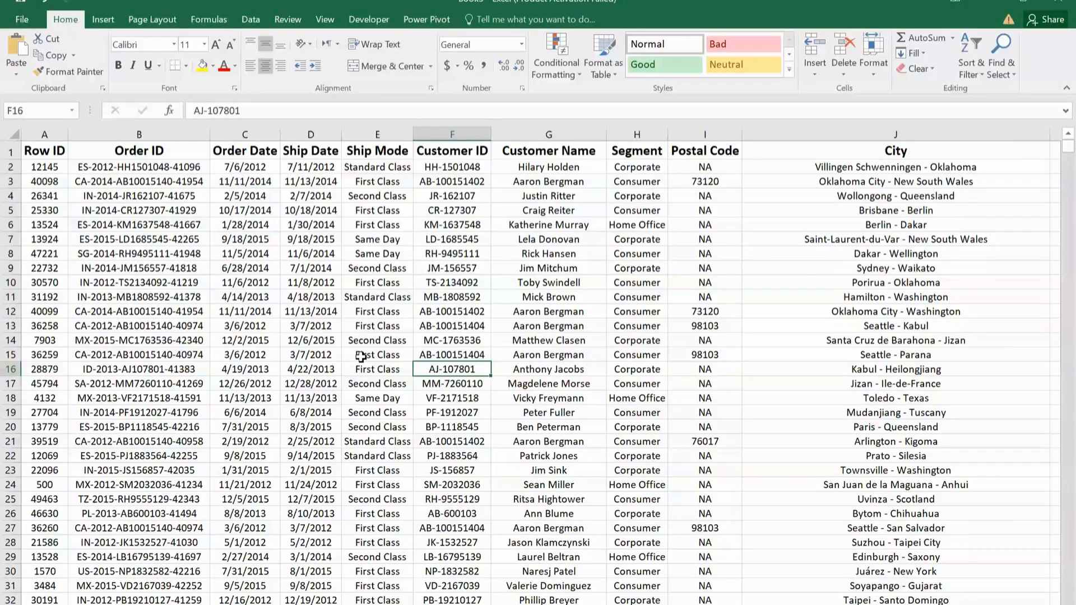
- Remove duplicate rows from the orders dataset, comparing all columns and treating the first row as headers
{"action": "left_click", "coordinate": [252, 20]}
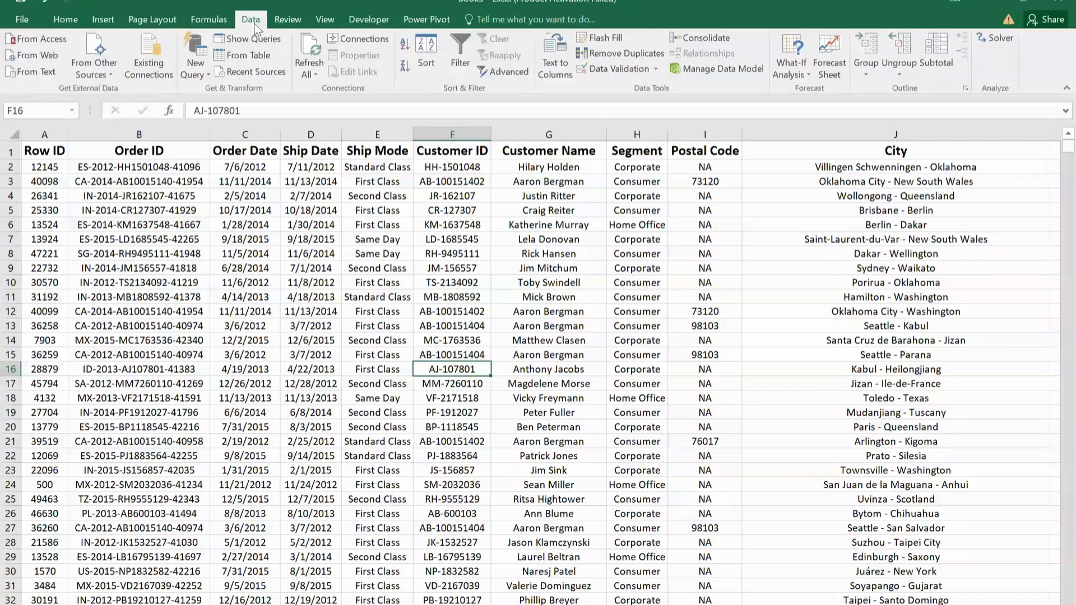
{"action": "left_click", "coordinate": [611, 52]}
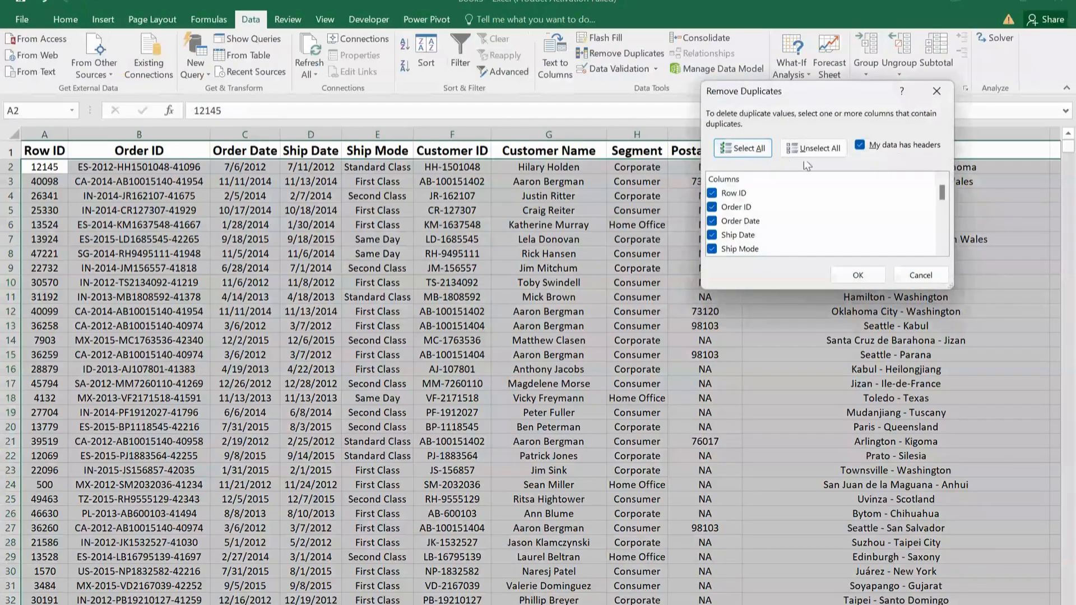
{"action": "left_click", "coordinate": [870, 276]}
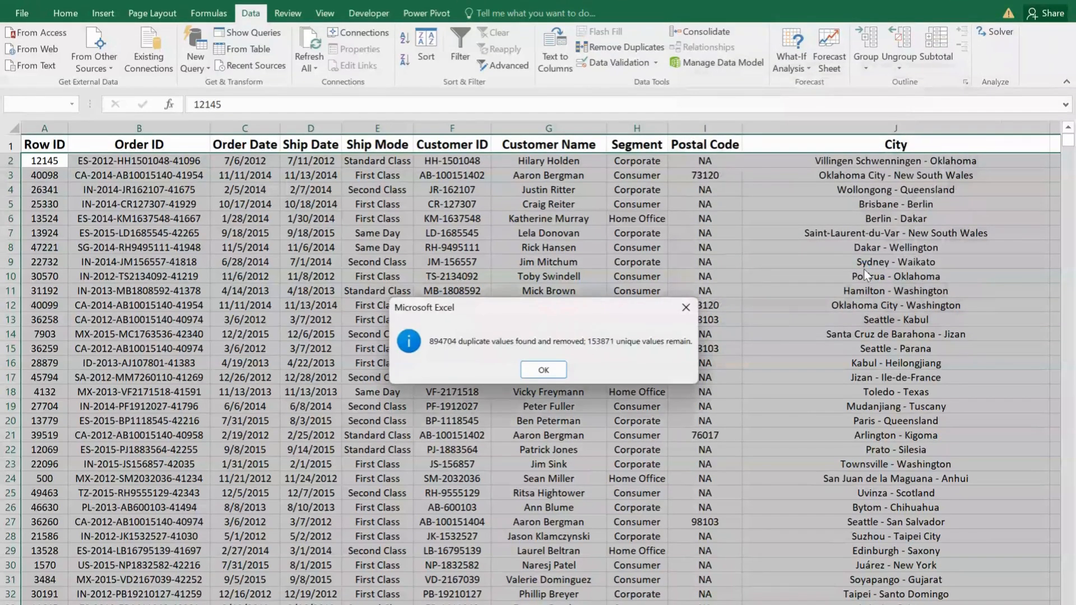